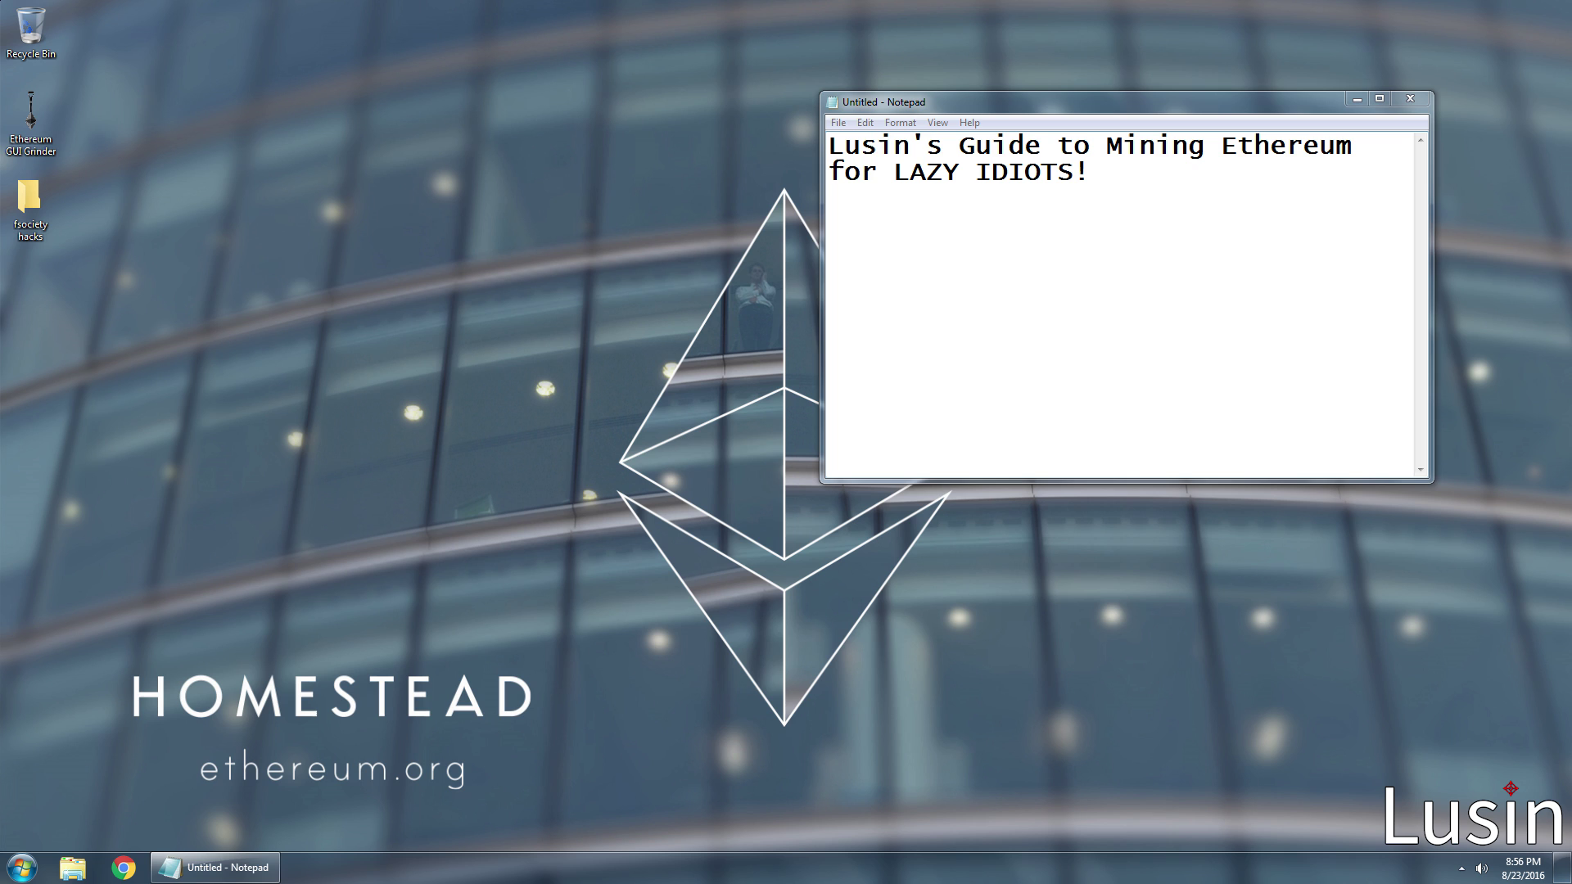
# Select the guide's title line, highlight the Ethereum GUI Grinder shortcut, and close the Notepad note
pyautogui.moveTo(1368, 147); pyautogui.dragTo(778, 129)
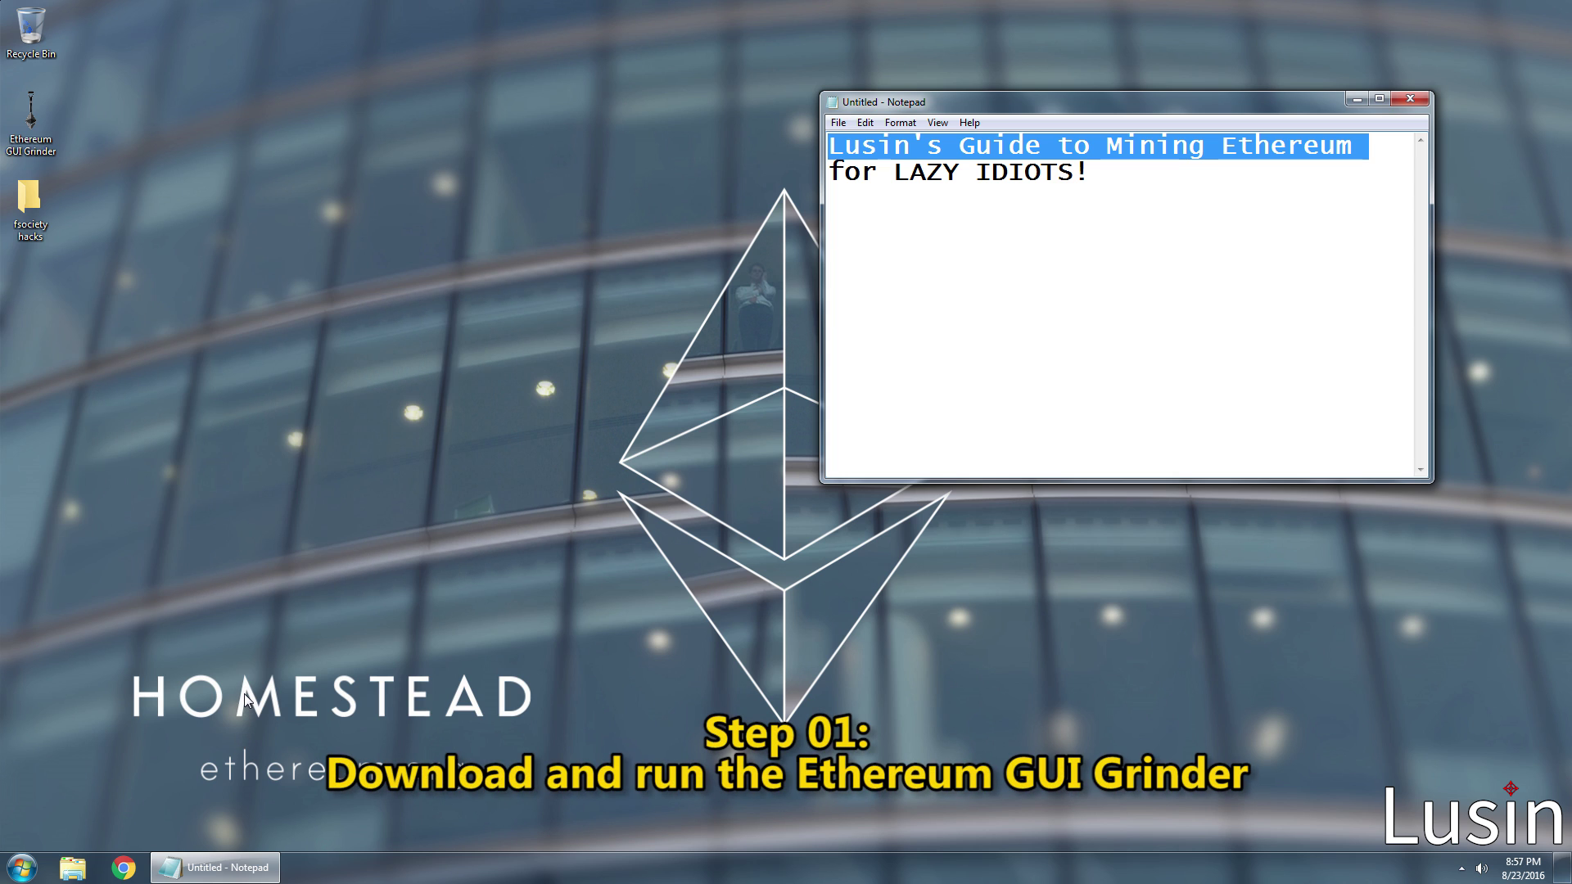
pyautogui.click(46, 149)
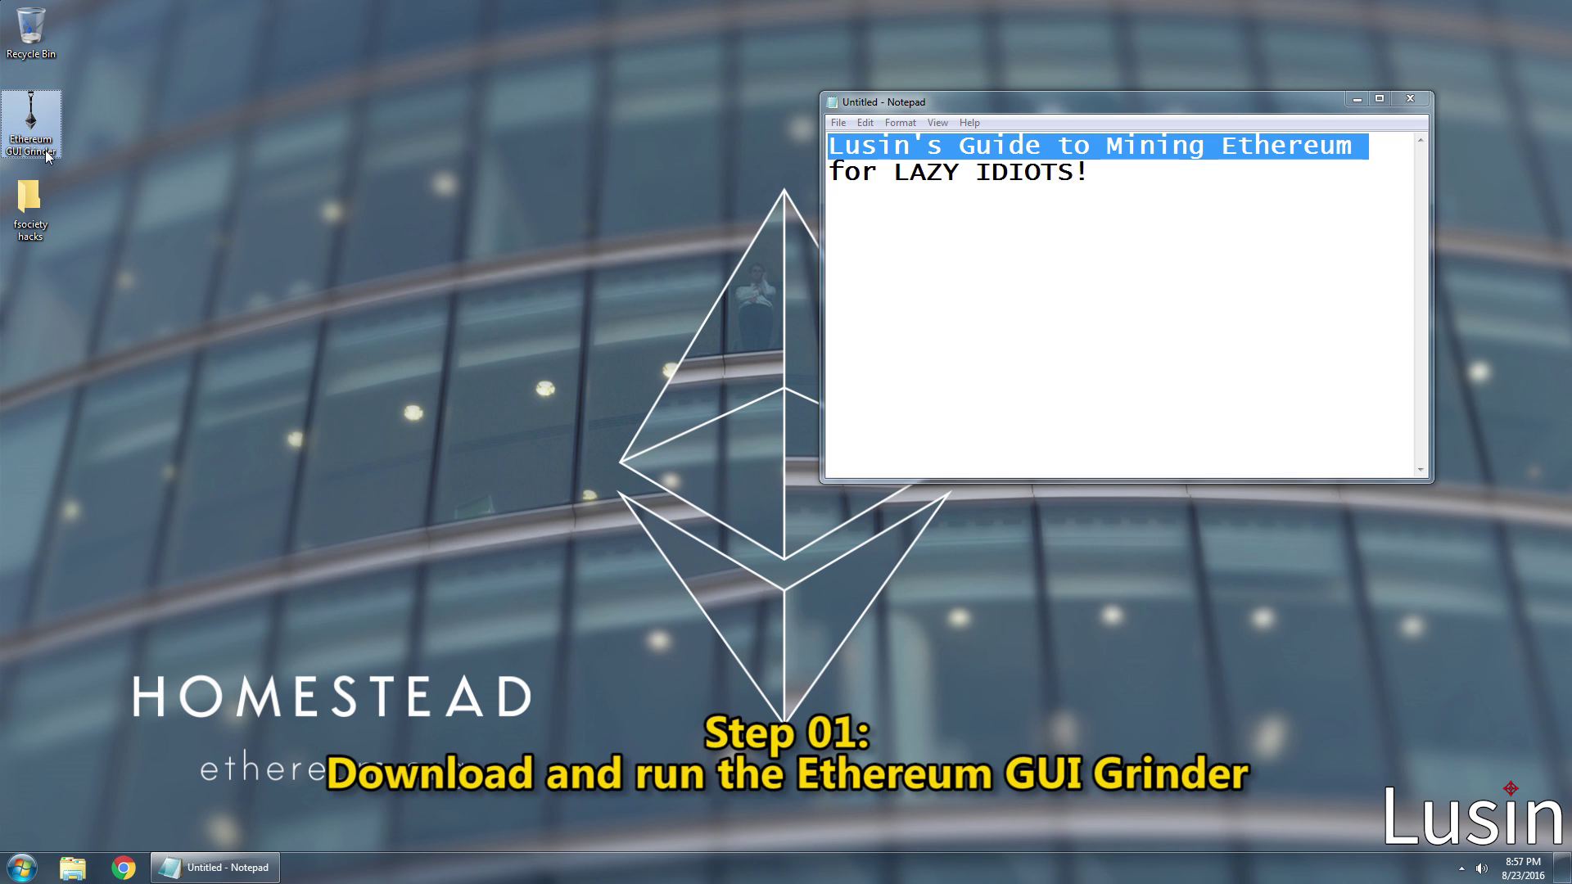
pyautogui.click(1408, 97)
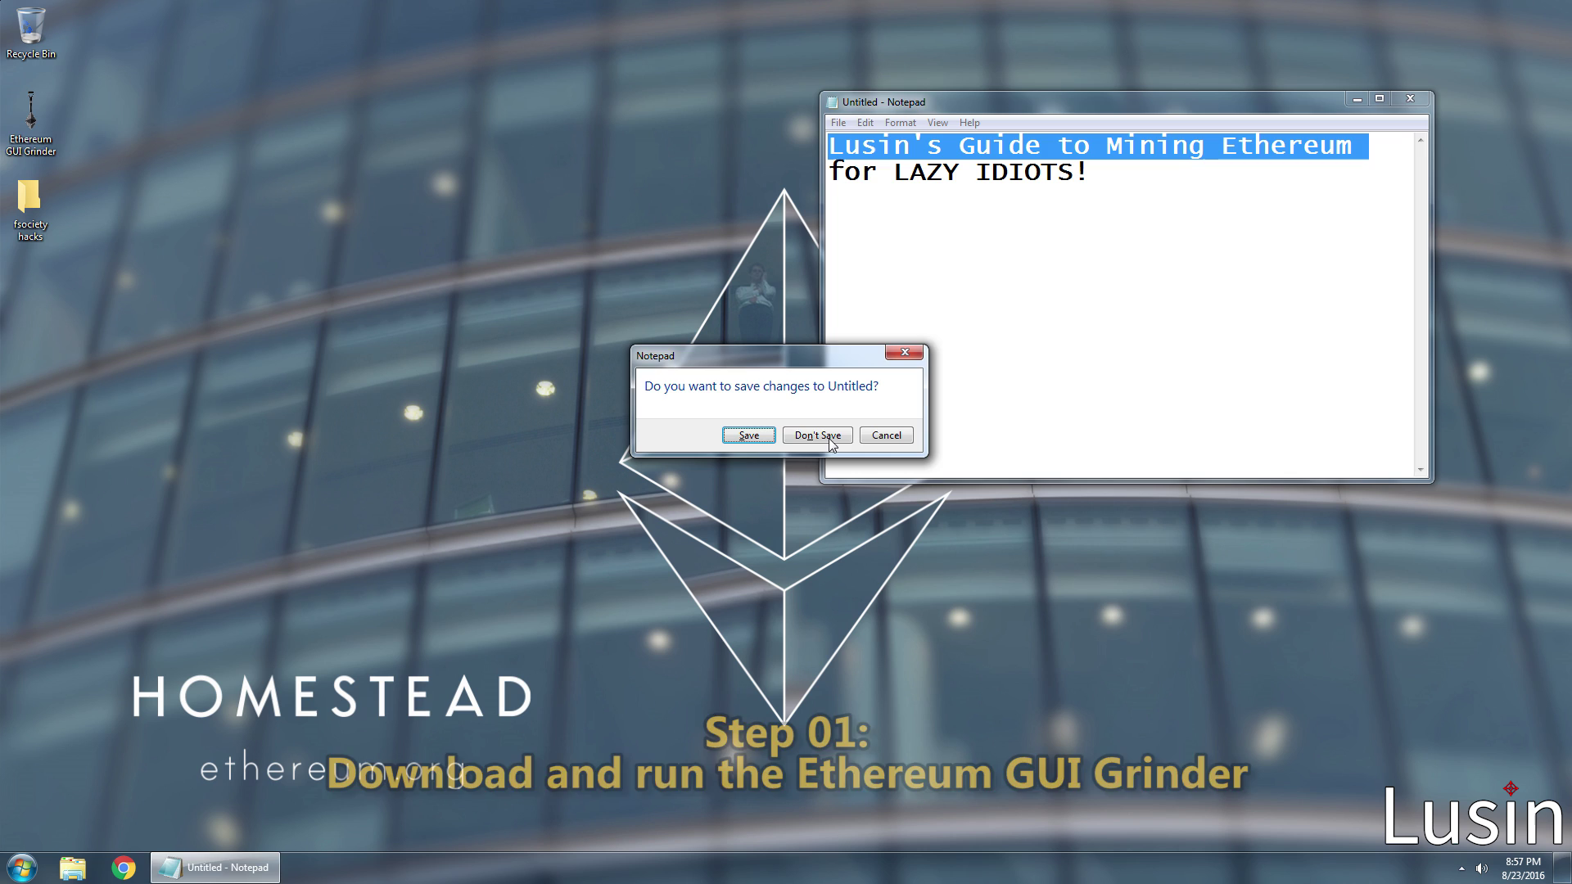
# Discard the note unsaved, launch Ethereum Grinder, and move its window up toward the centre
pyautogui.click(818, 436)
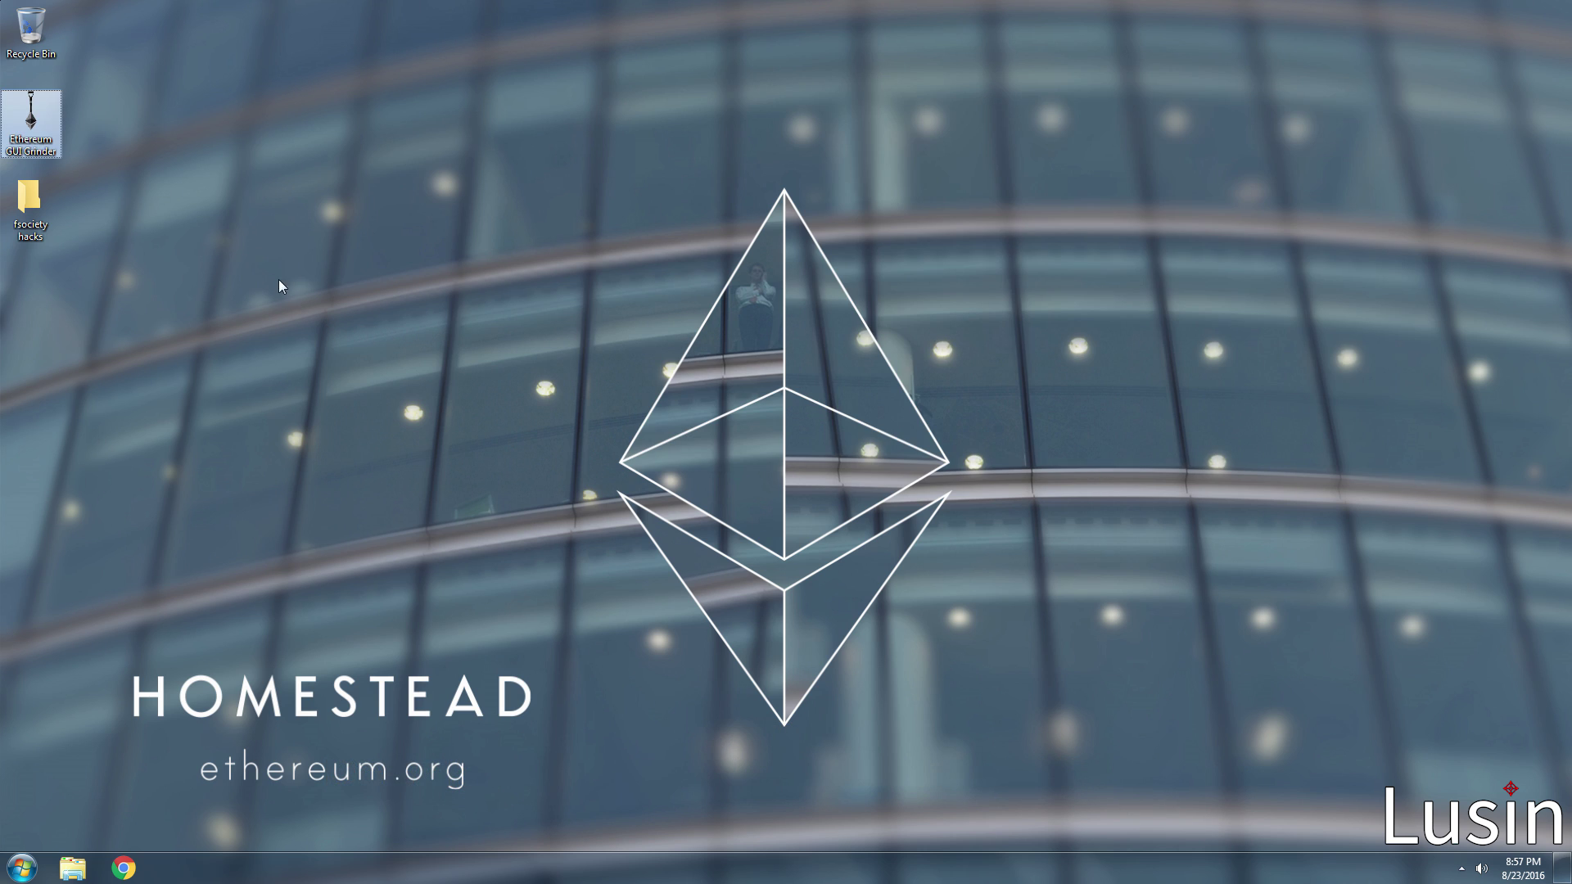
pyautogui.doubleClick(30, 123)
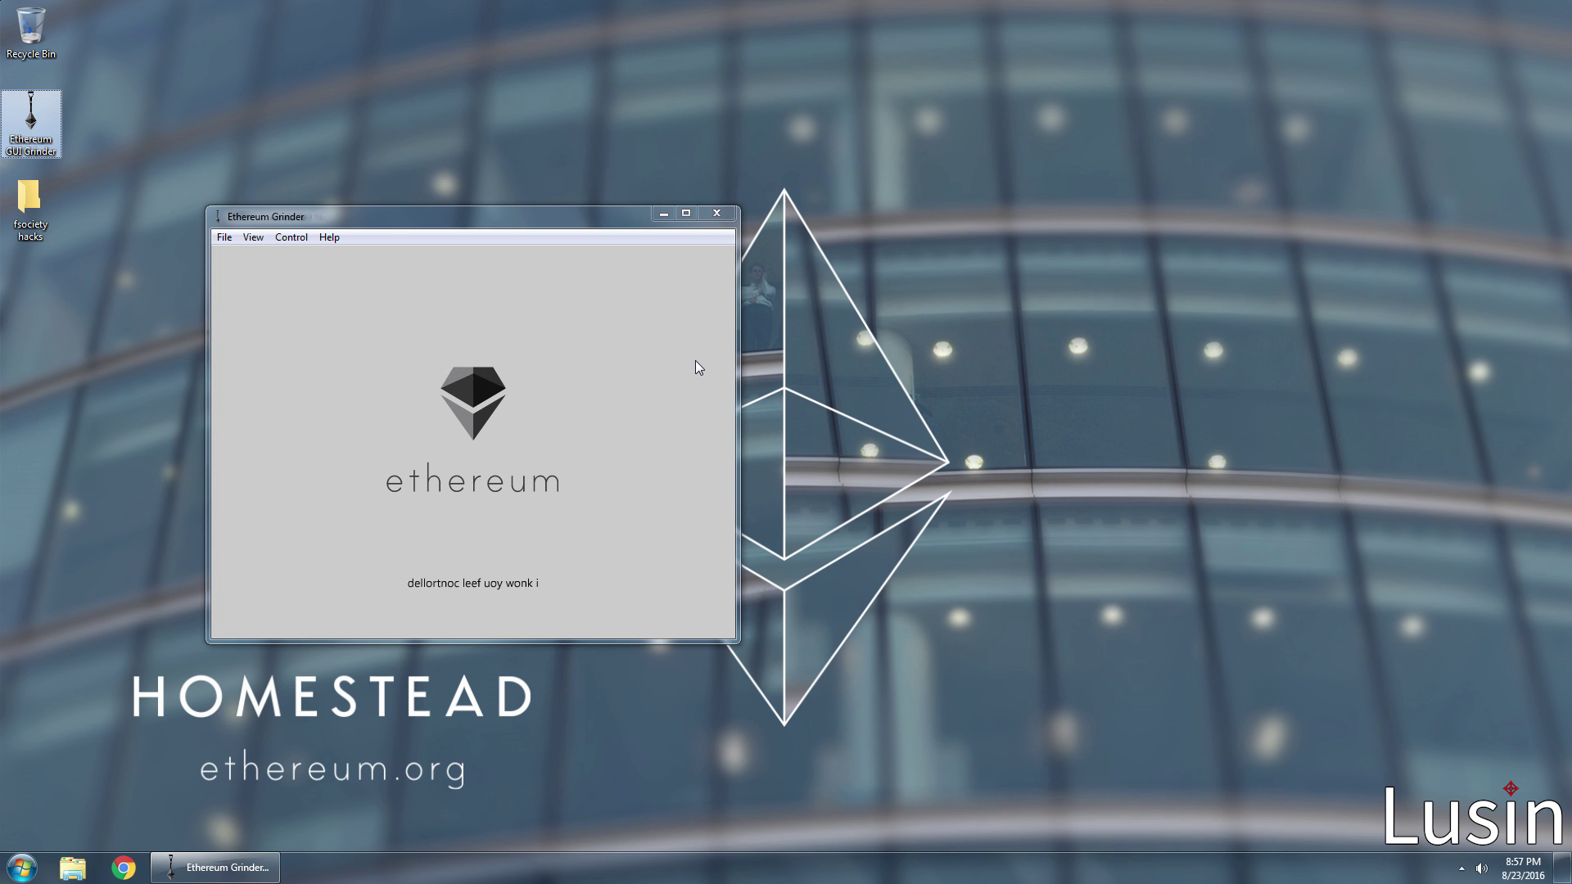
pyautogui.moveTo(480, 226); pyautogui.dragTo(769, 149)
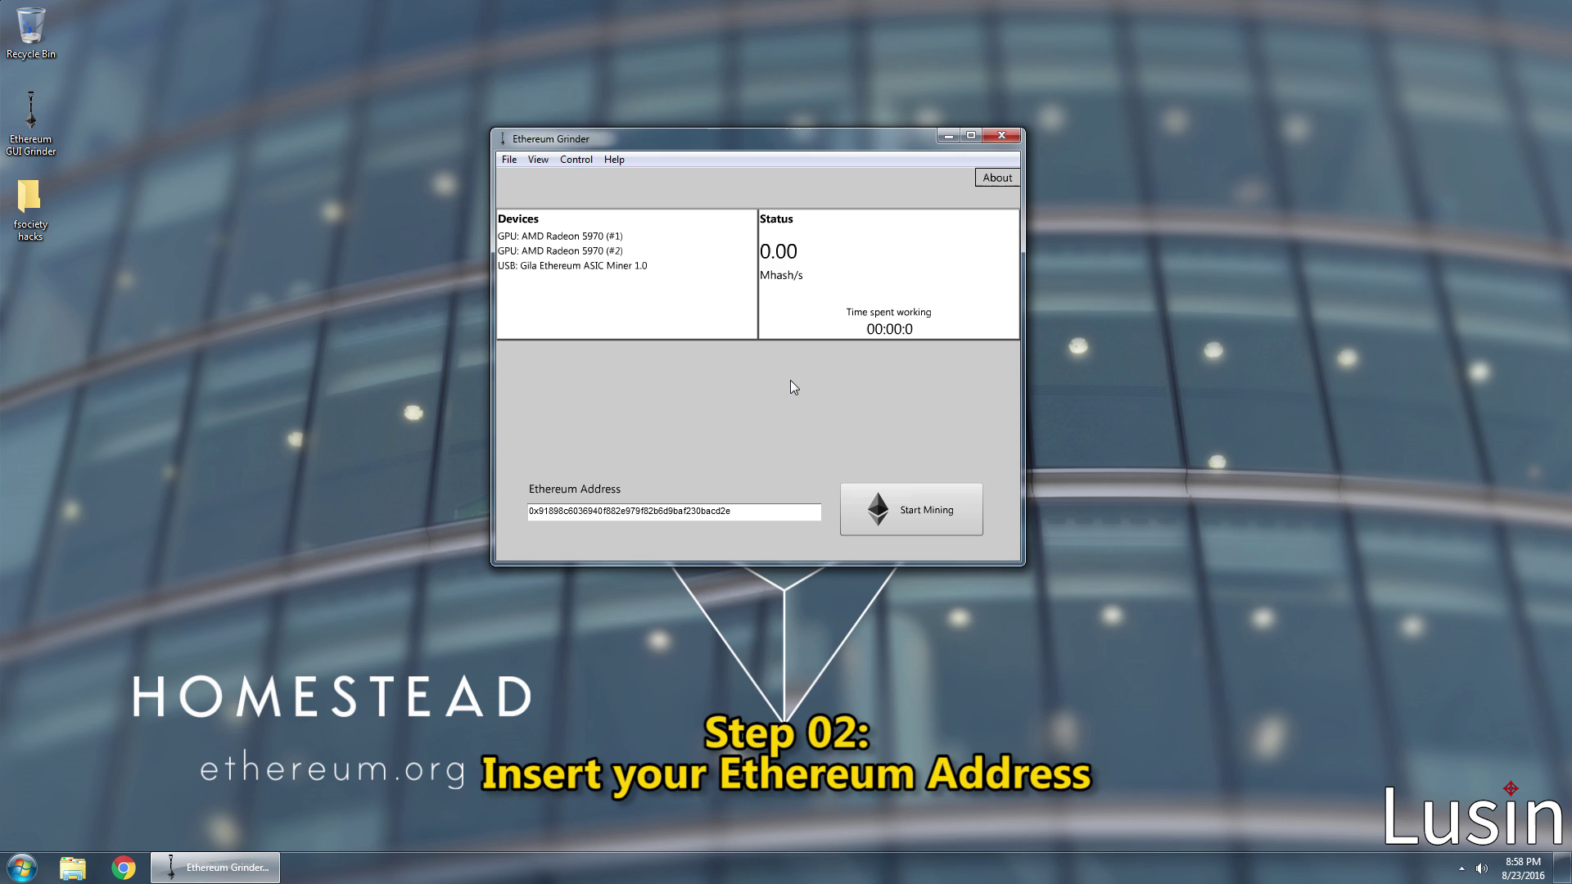
# Select the old address in the Ethereum Address field and switch to Google Chrome
pyautogui.doubleClick(655, 511)
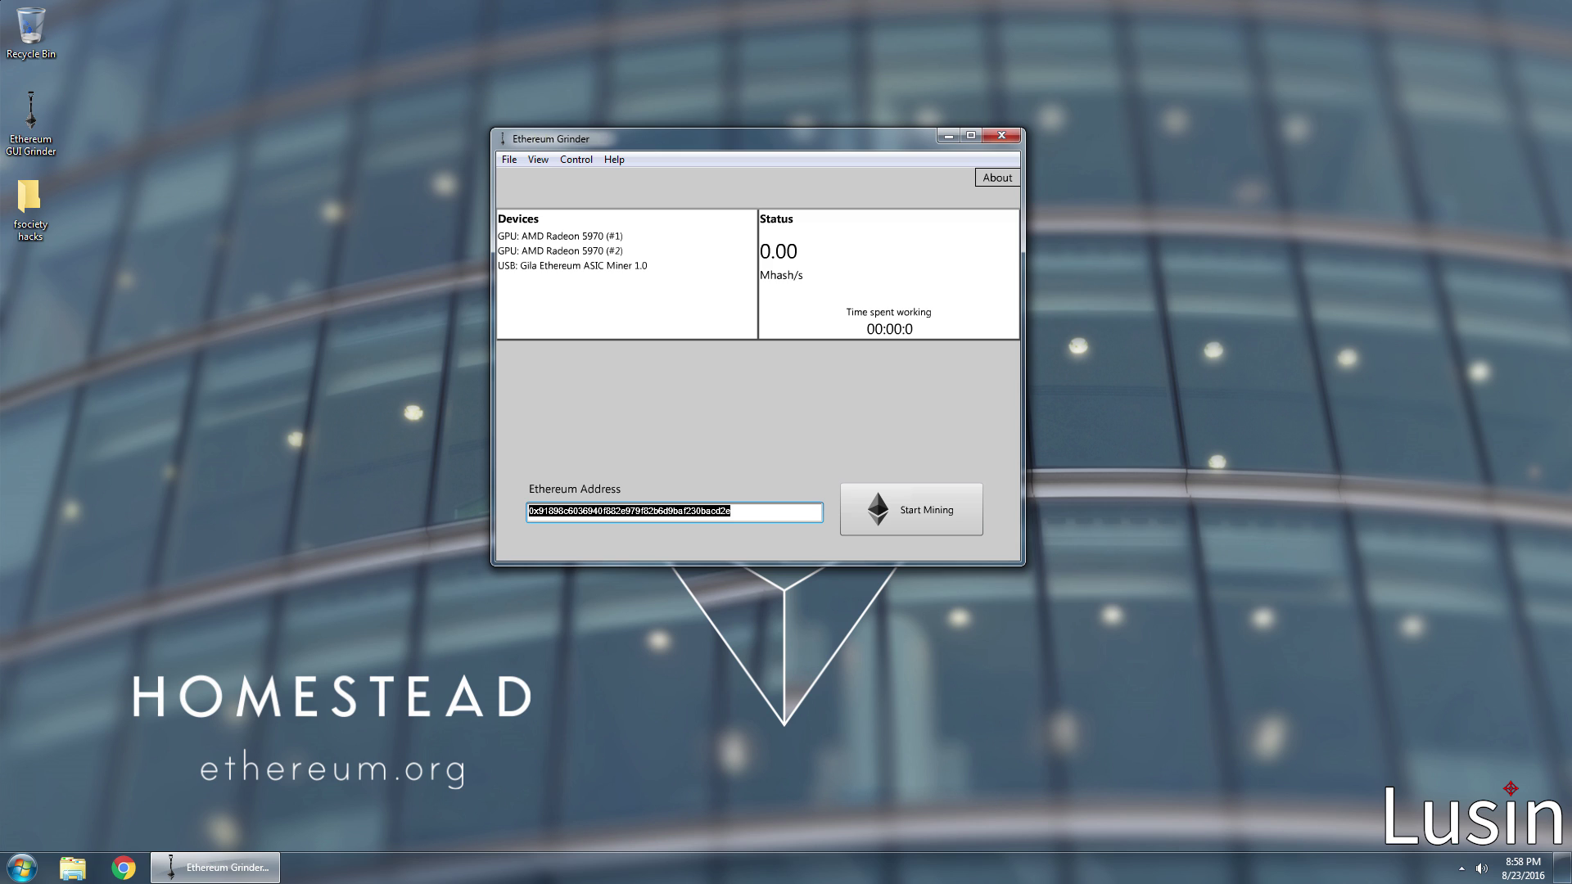
pyautogui.click(125, 868)
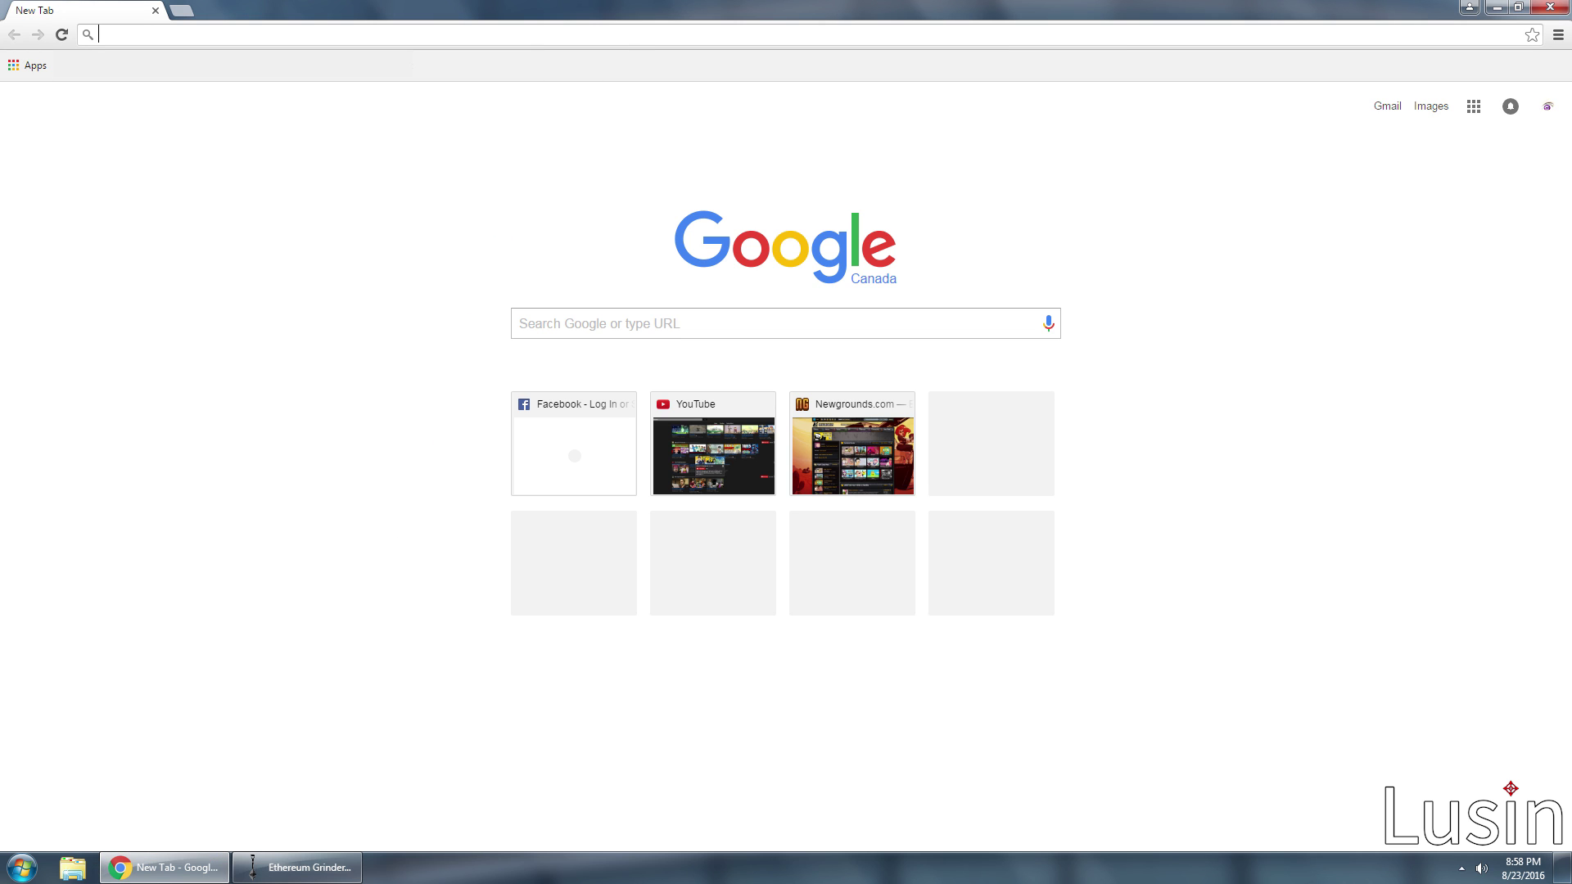
# Go to ethereumwallet.com and launch the beta to generate a new wallet
pyautogui.write('ethereu')
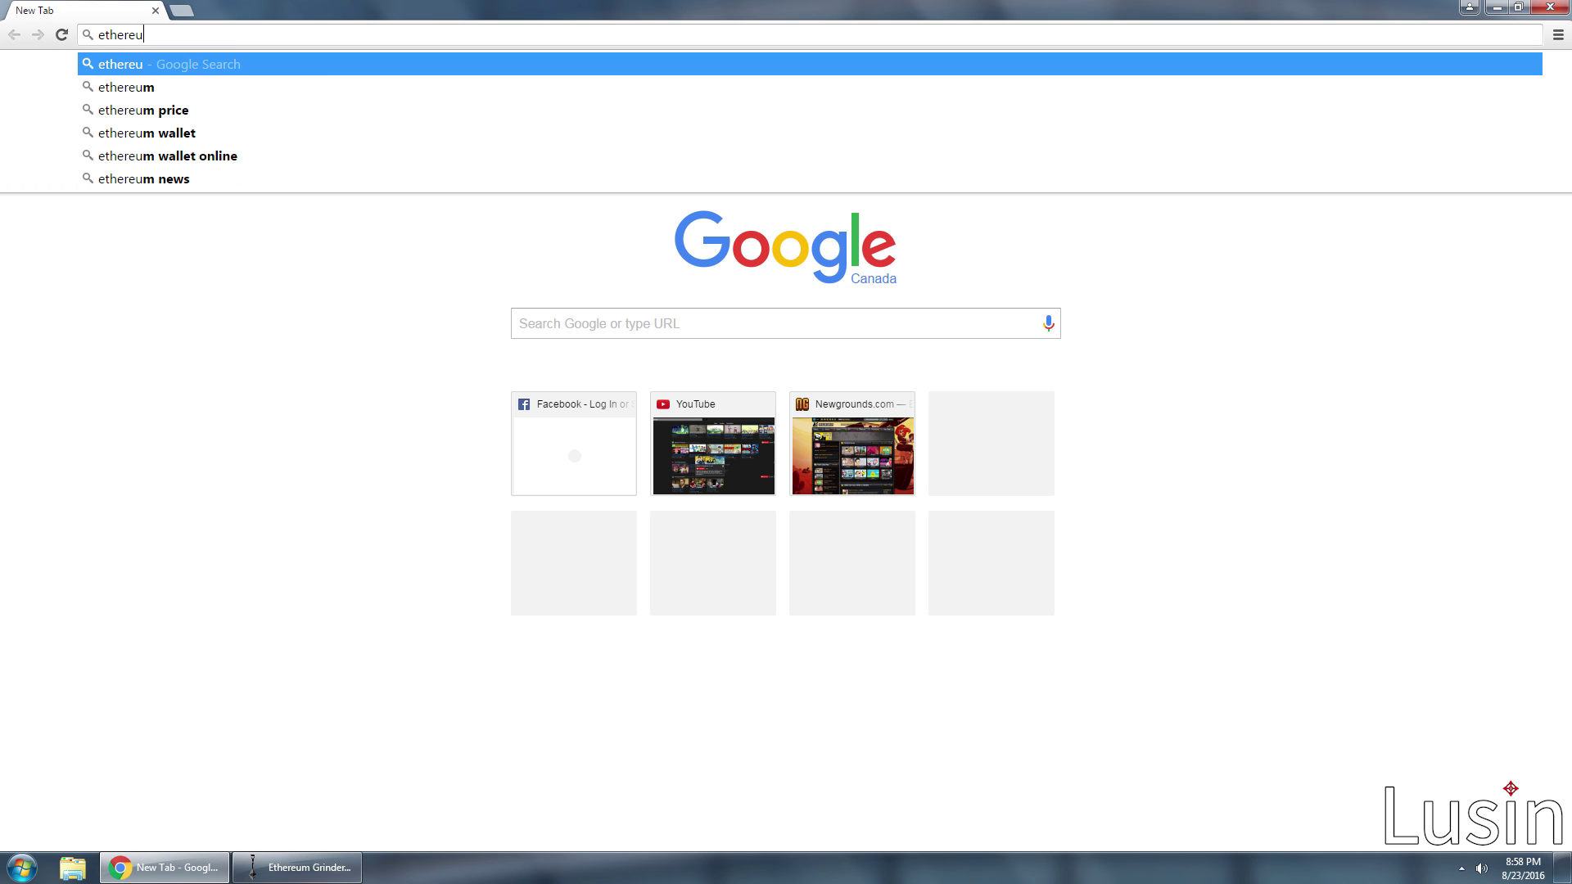
pyautogui.write('mwallet.cp')
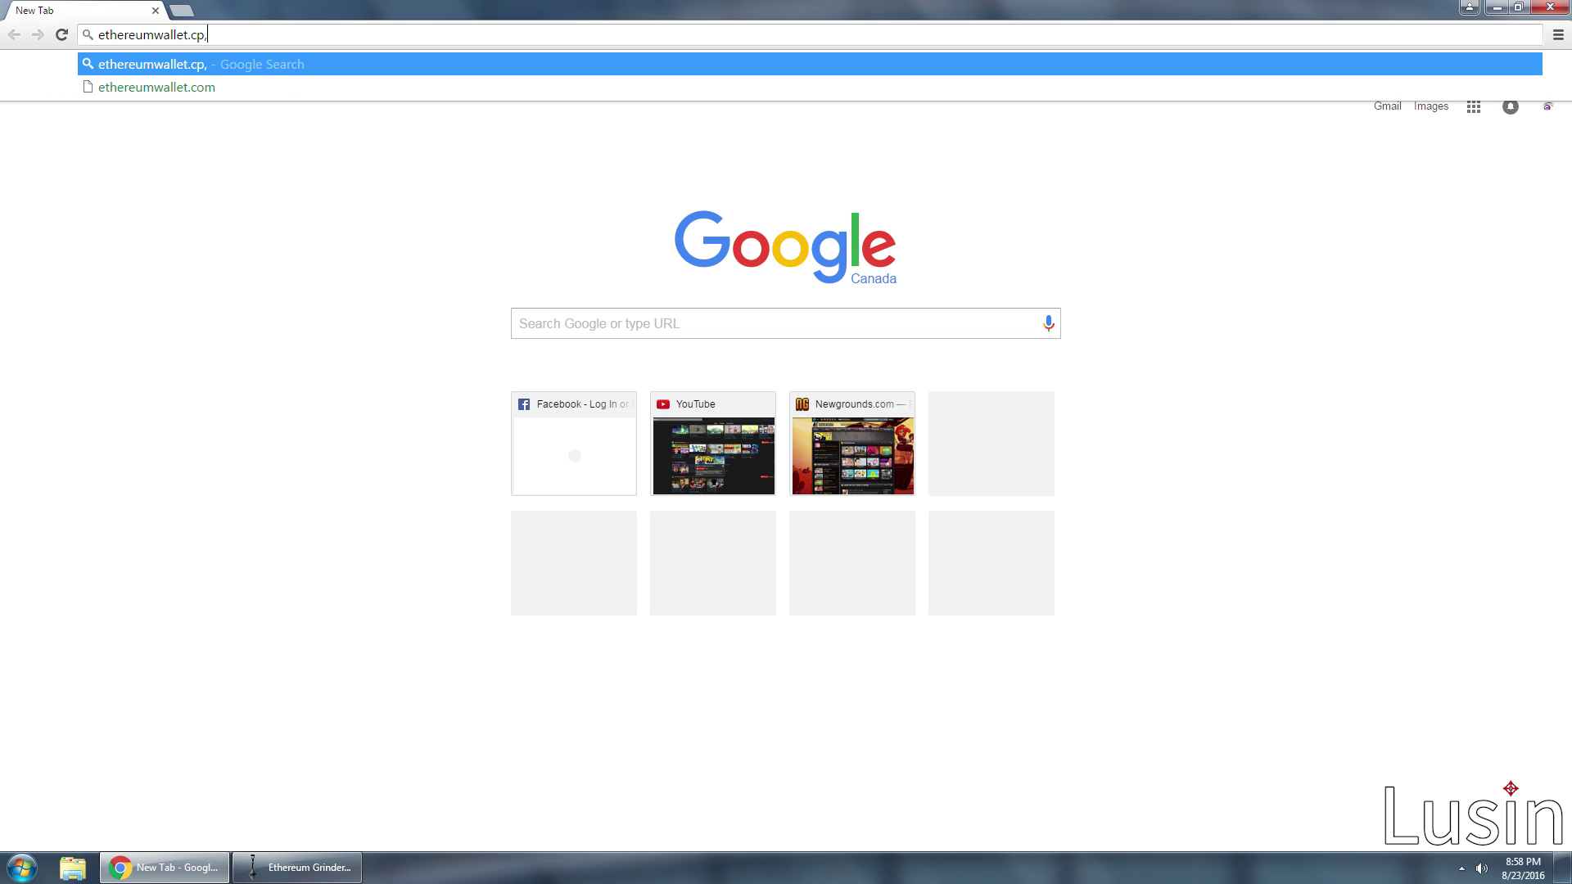
pyautogui.press('BackSpace')
pyautogui.write('om')
pyautogui.press('Return')
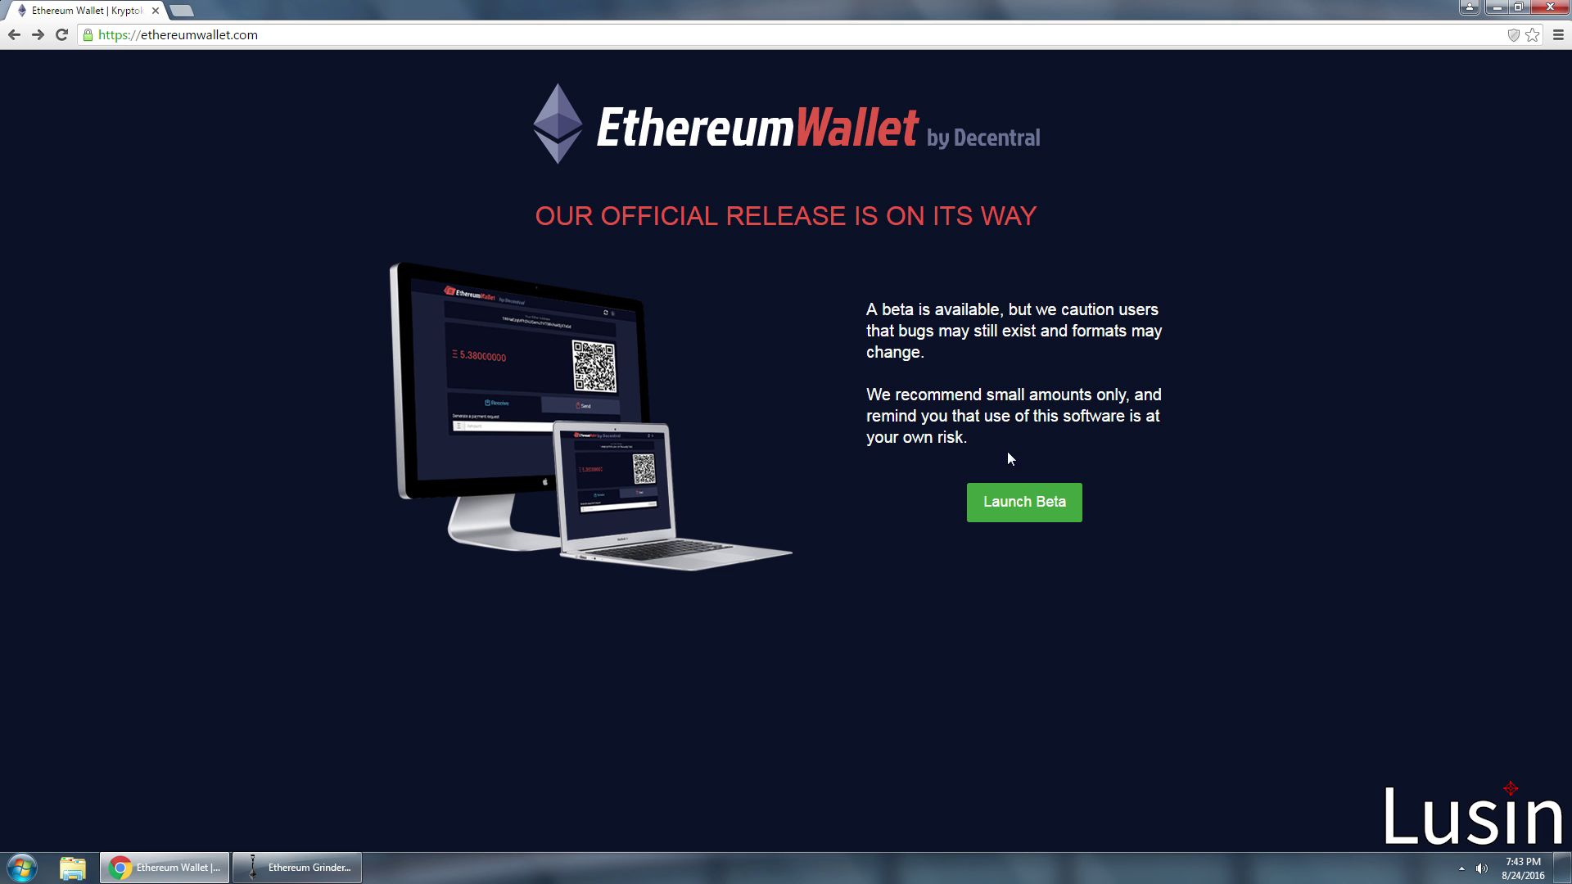
pyautogui.click(1074, 519)
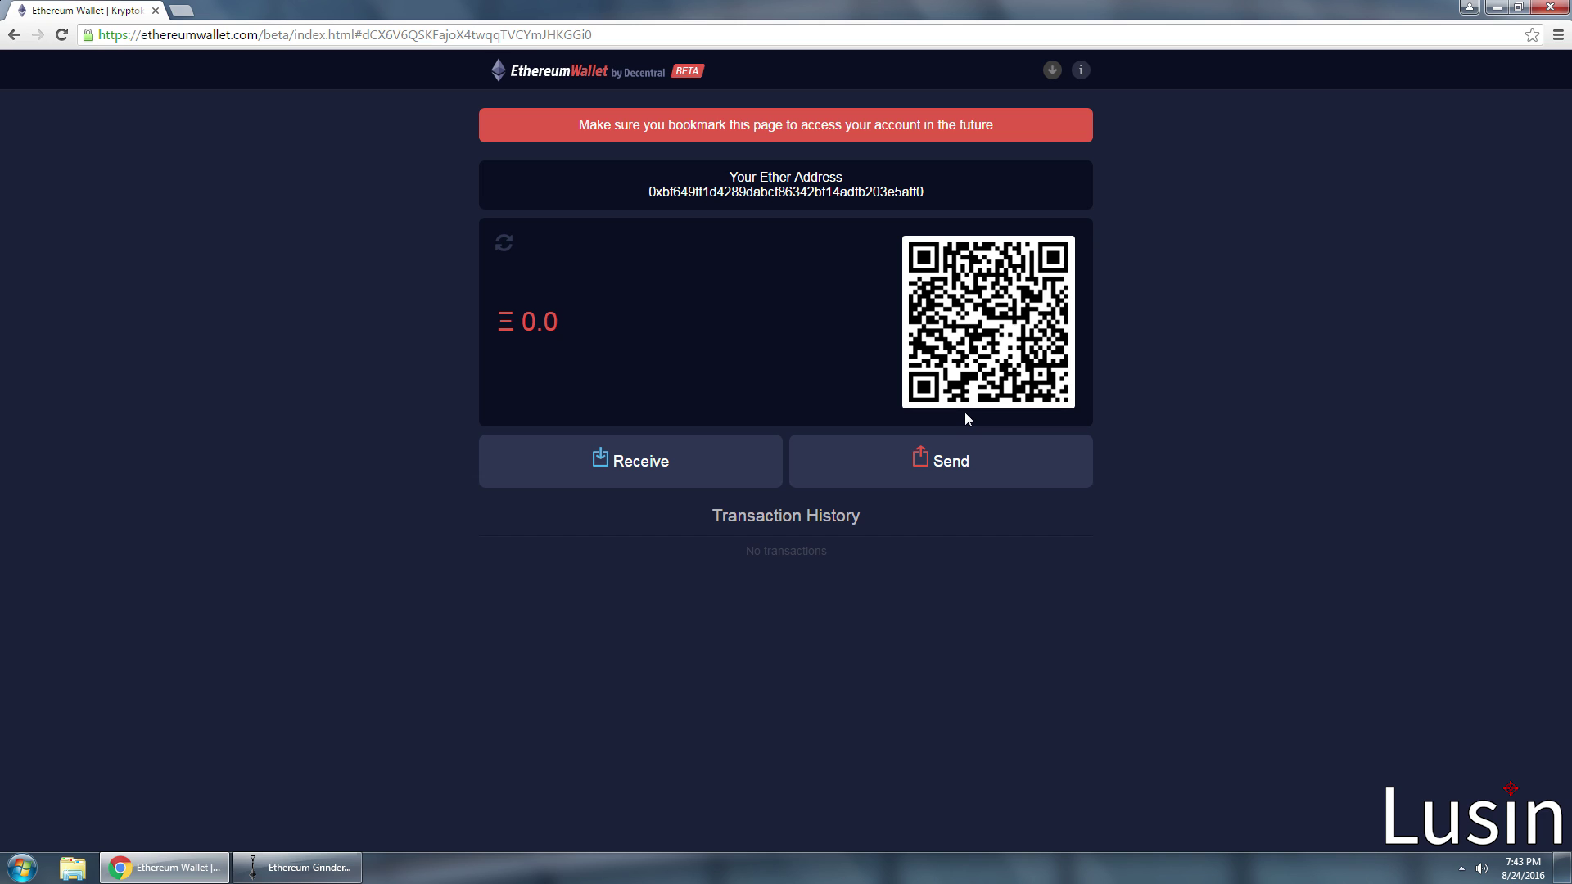
# Bookmark the wallet page and copy its URL from the address bar
pyautogui.click(1532, 36)
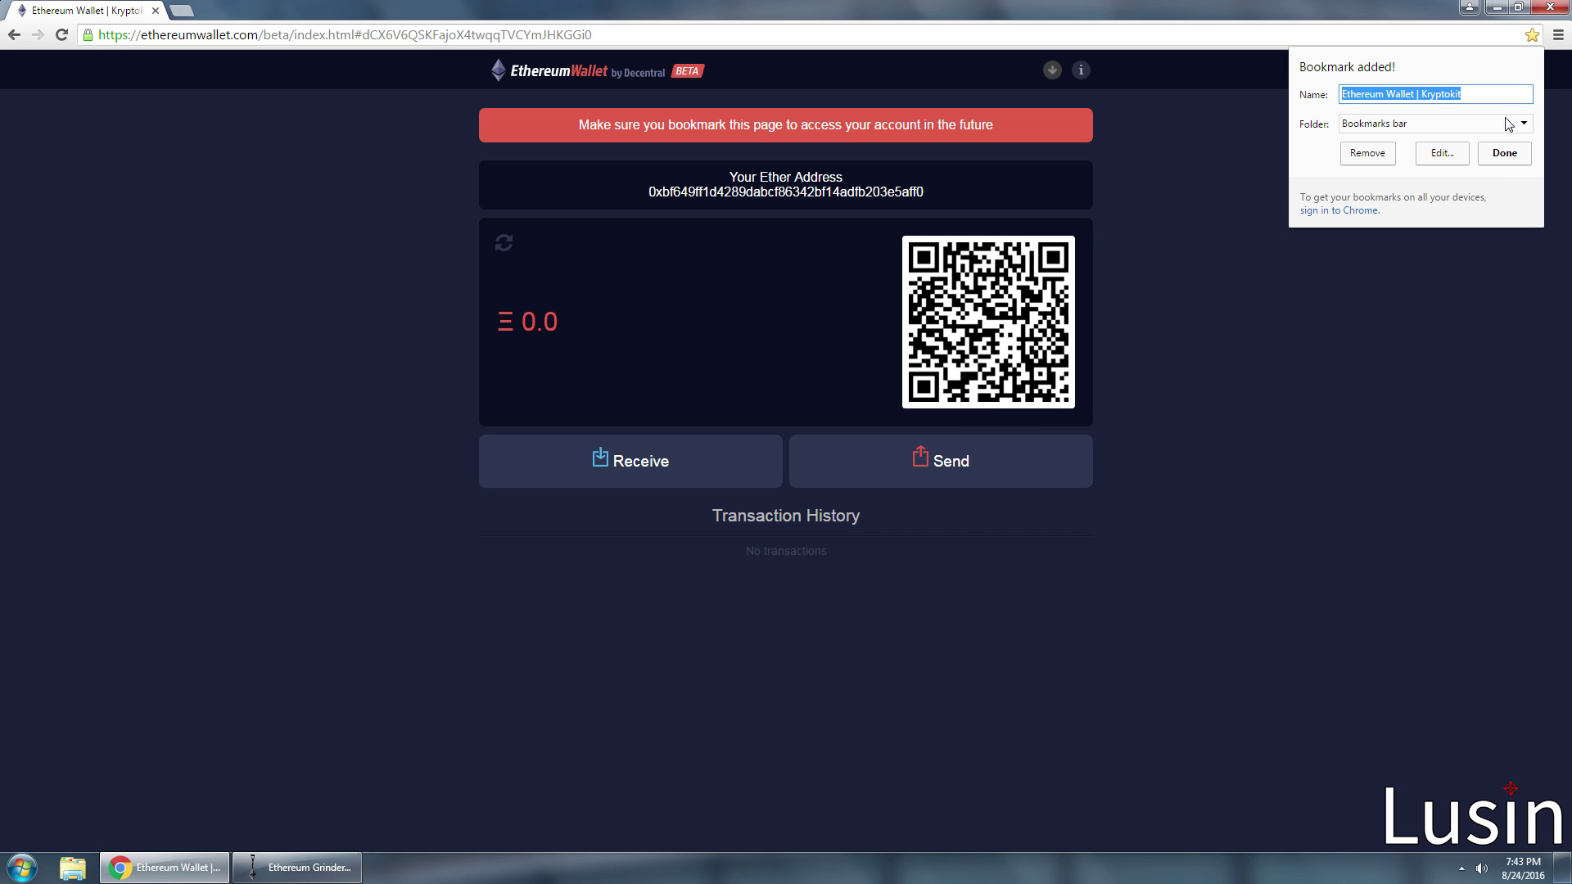
pyautogui.click(1502, 160)
pyautogui.click(533, 36)
pyautogui.hotkey('ctrl', 'c')
pyautogui.rightClick(533, 37)
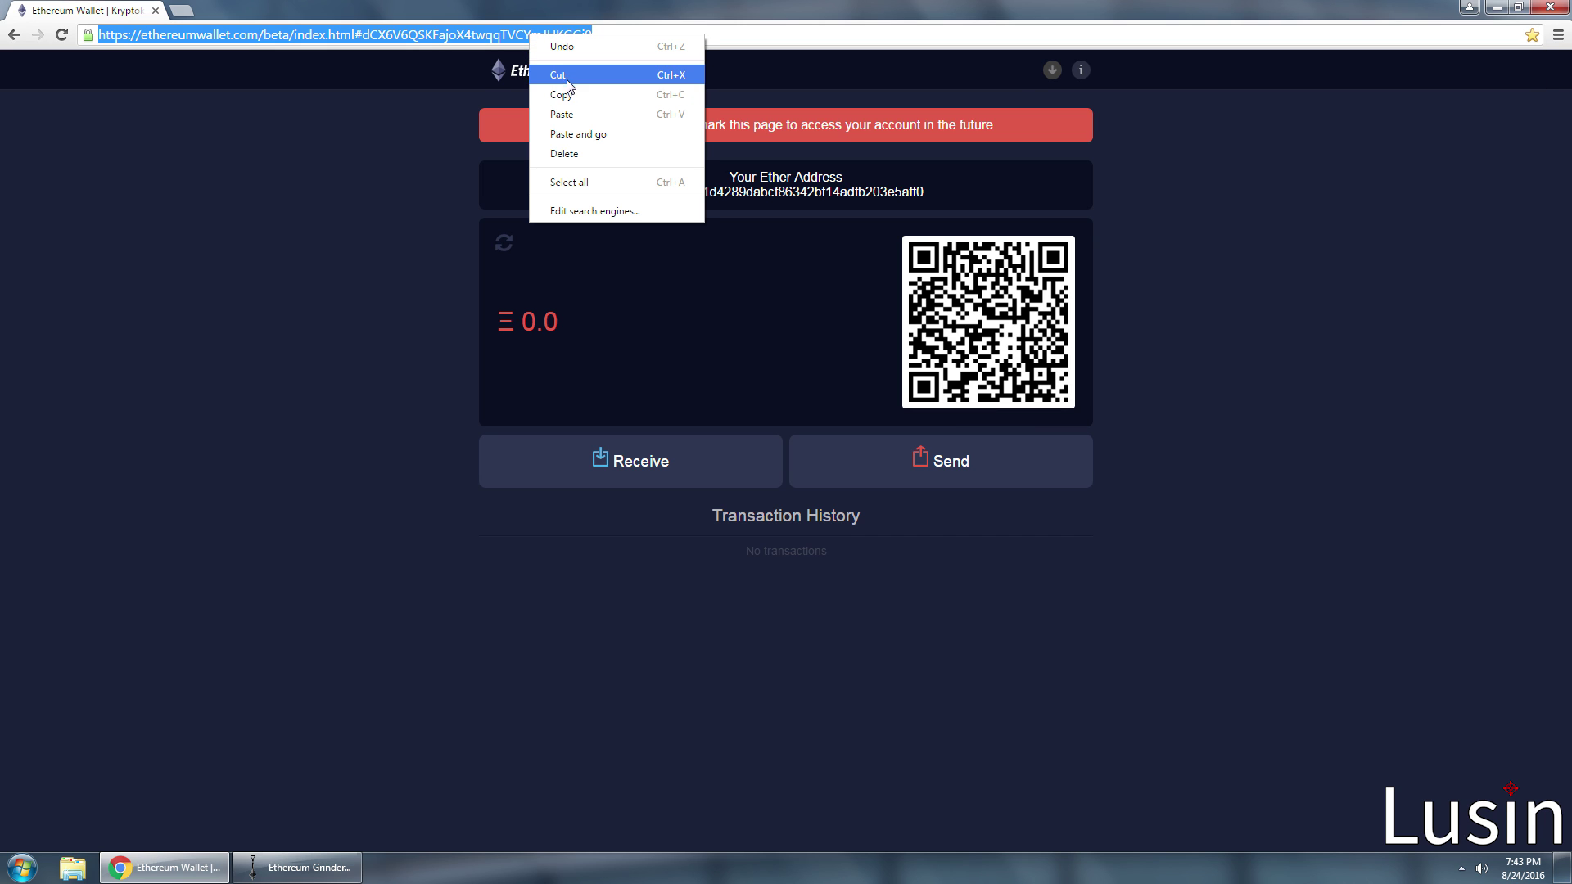
pyautogui.click(565, 82)
# Paste the wallet URL into a new Notepad note, then close it without saving
pyautogui.click(22, 867)
pyautogui.click(61, 516)
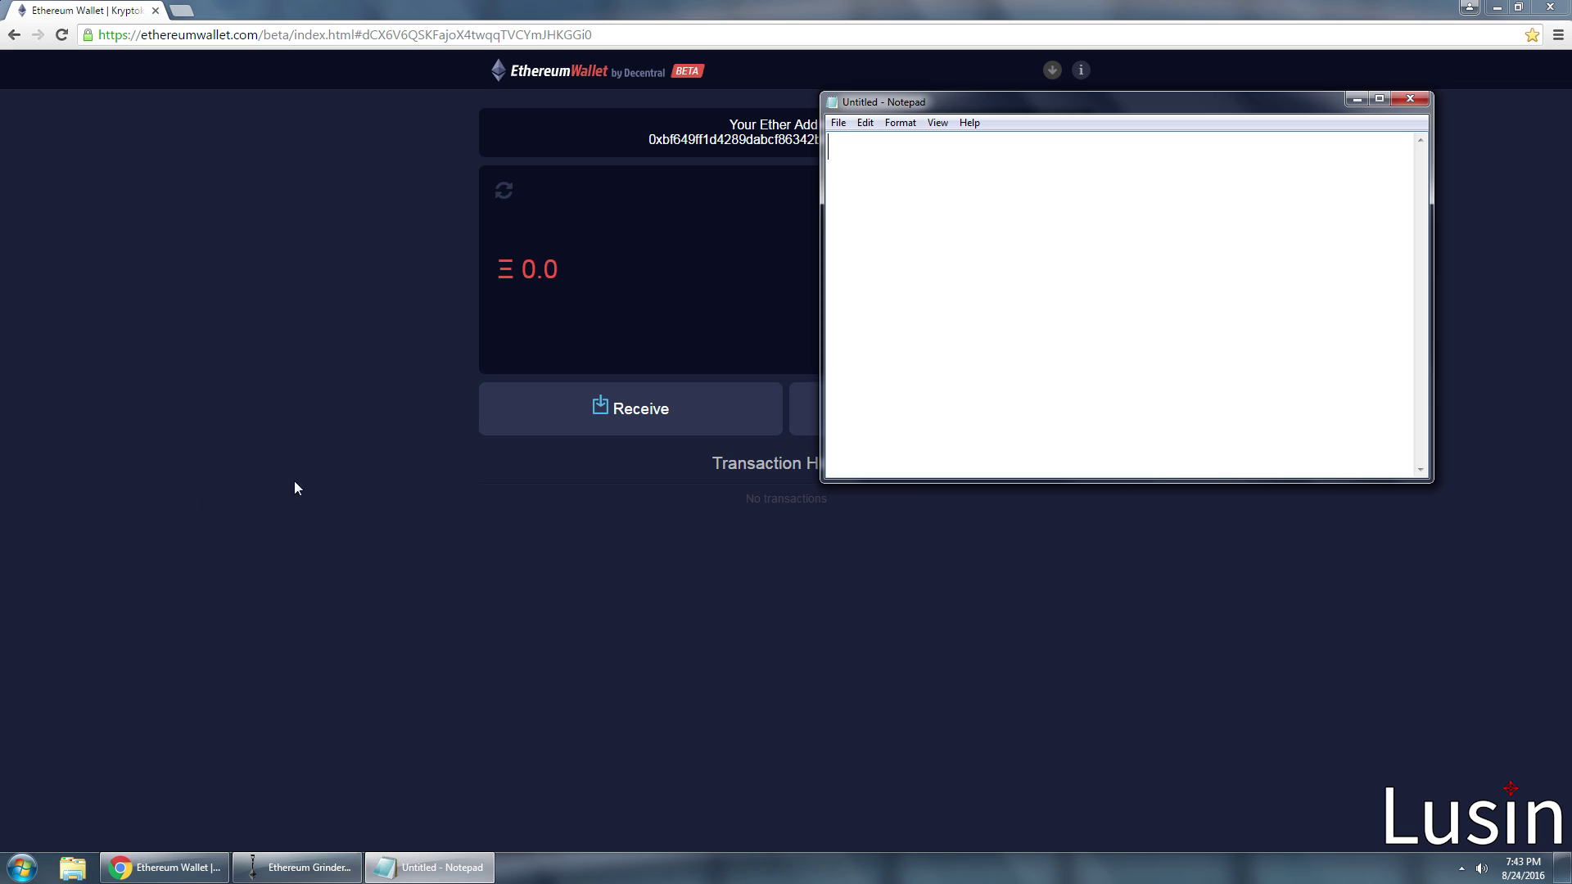
pyautogui.rightClick(941, 285)
pyautogui.click(1035, 354)
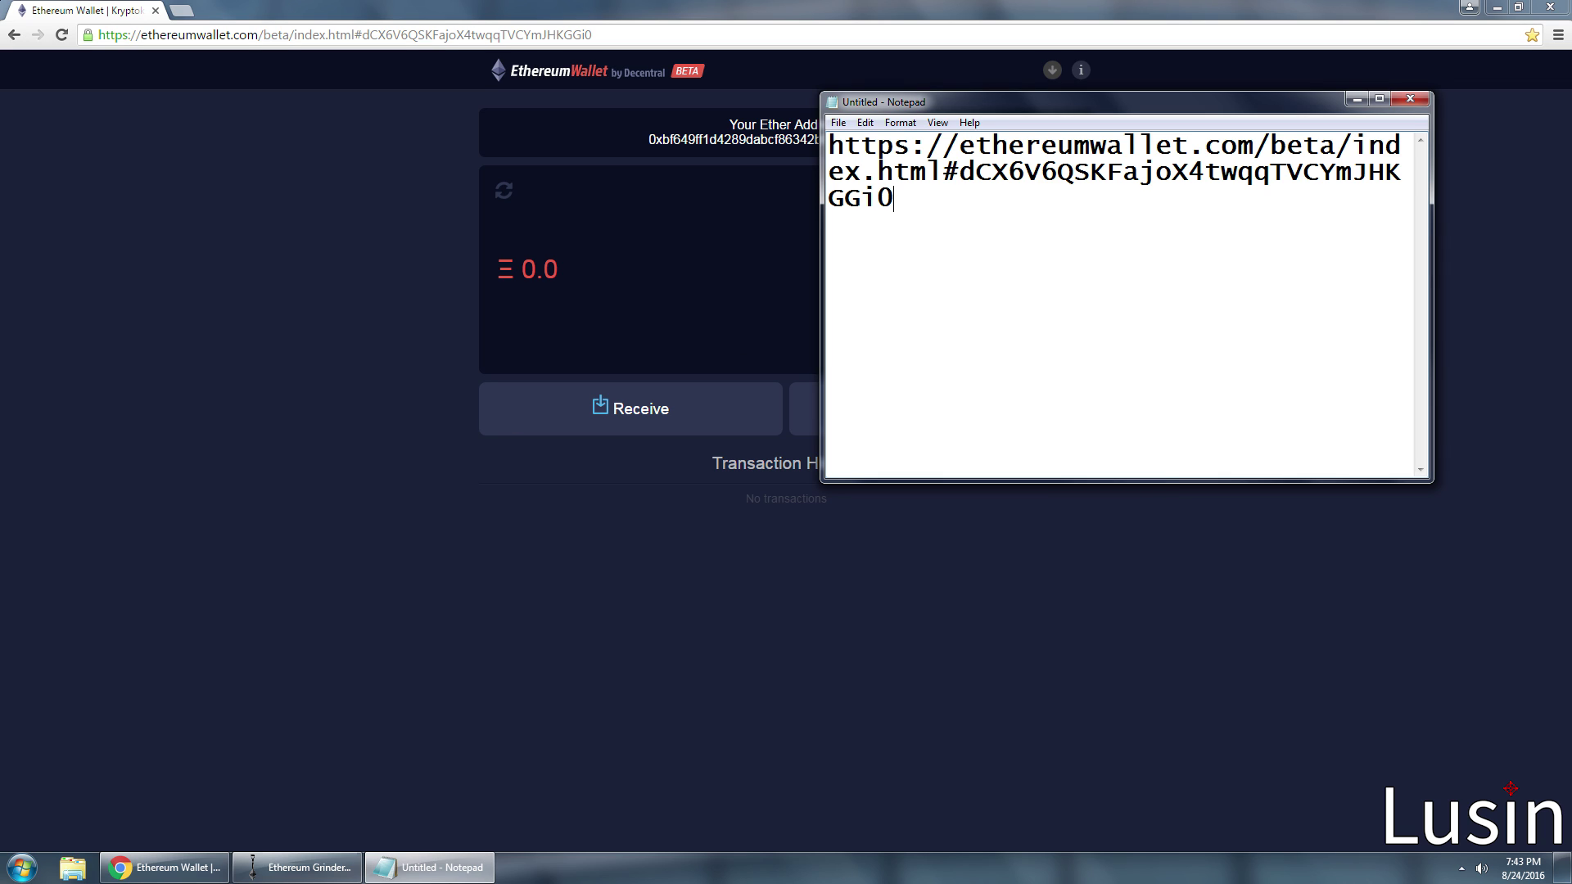
pyautogui.click(1409, 98)
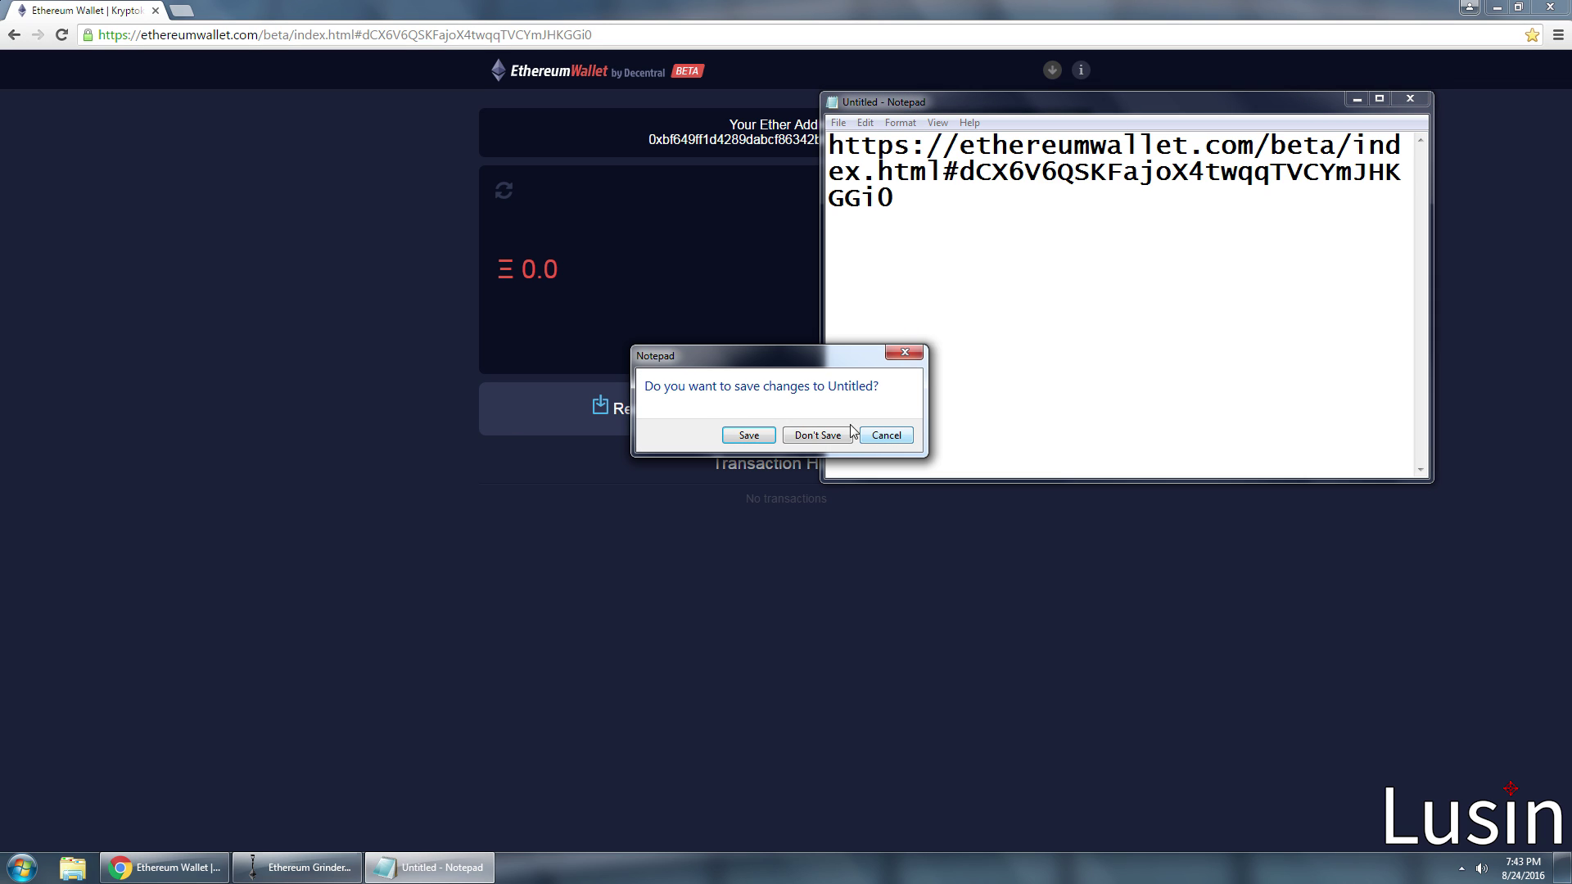
pyautogui.click(821, 437)
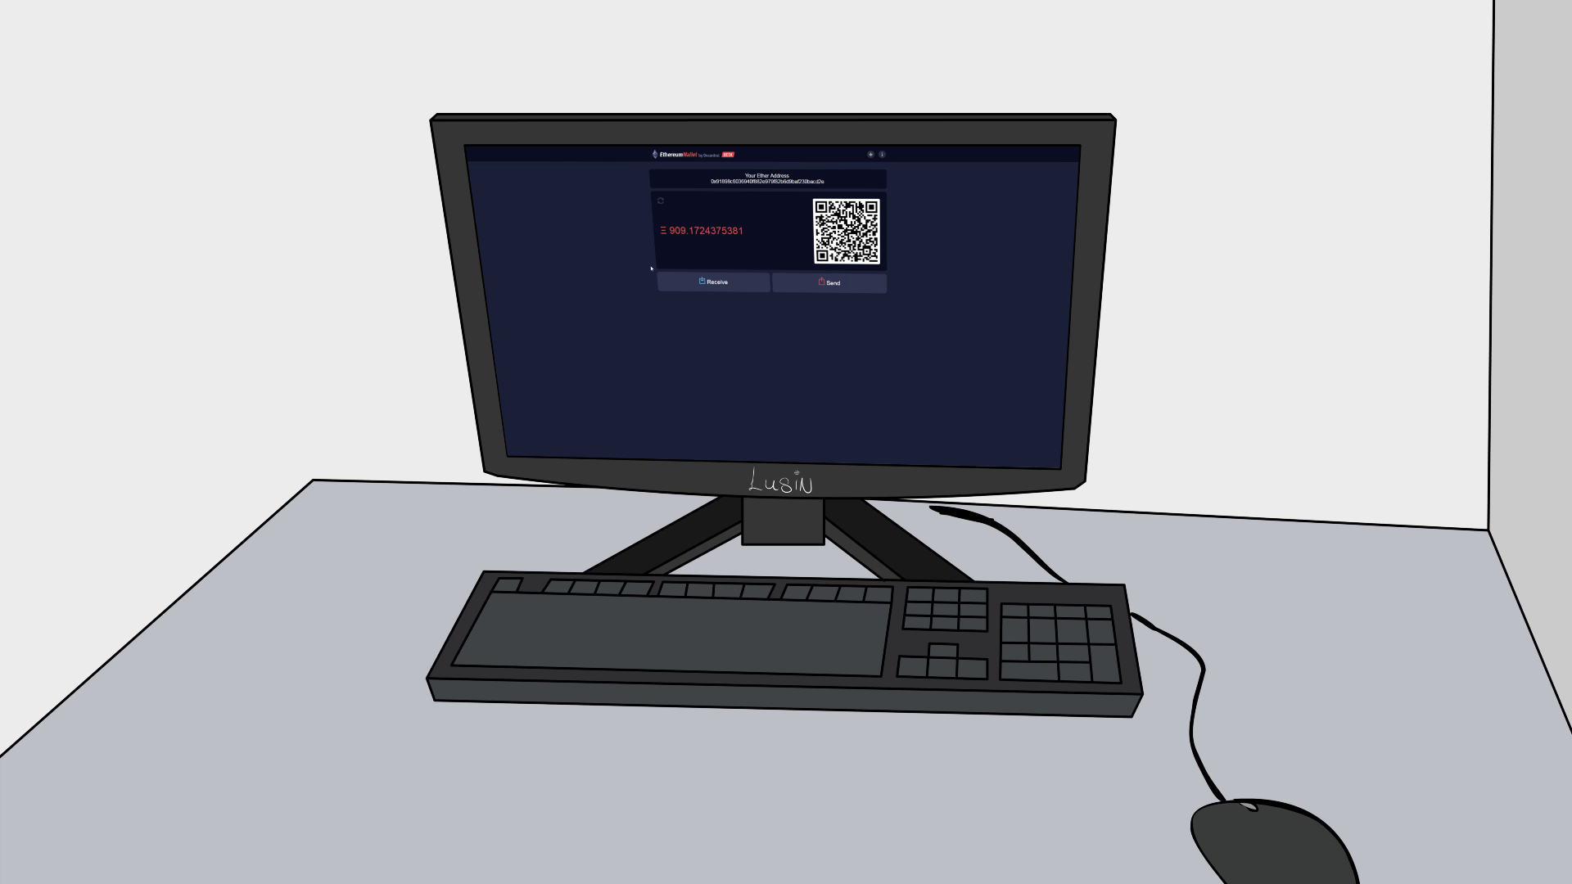
# Copy the new wallet's Ether address, then close Chrome and confirm leaving the site
pyautogui.moveTo(746, 231); pyautogui.dragTo(666, 231)
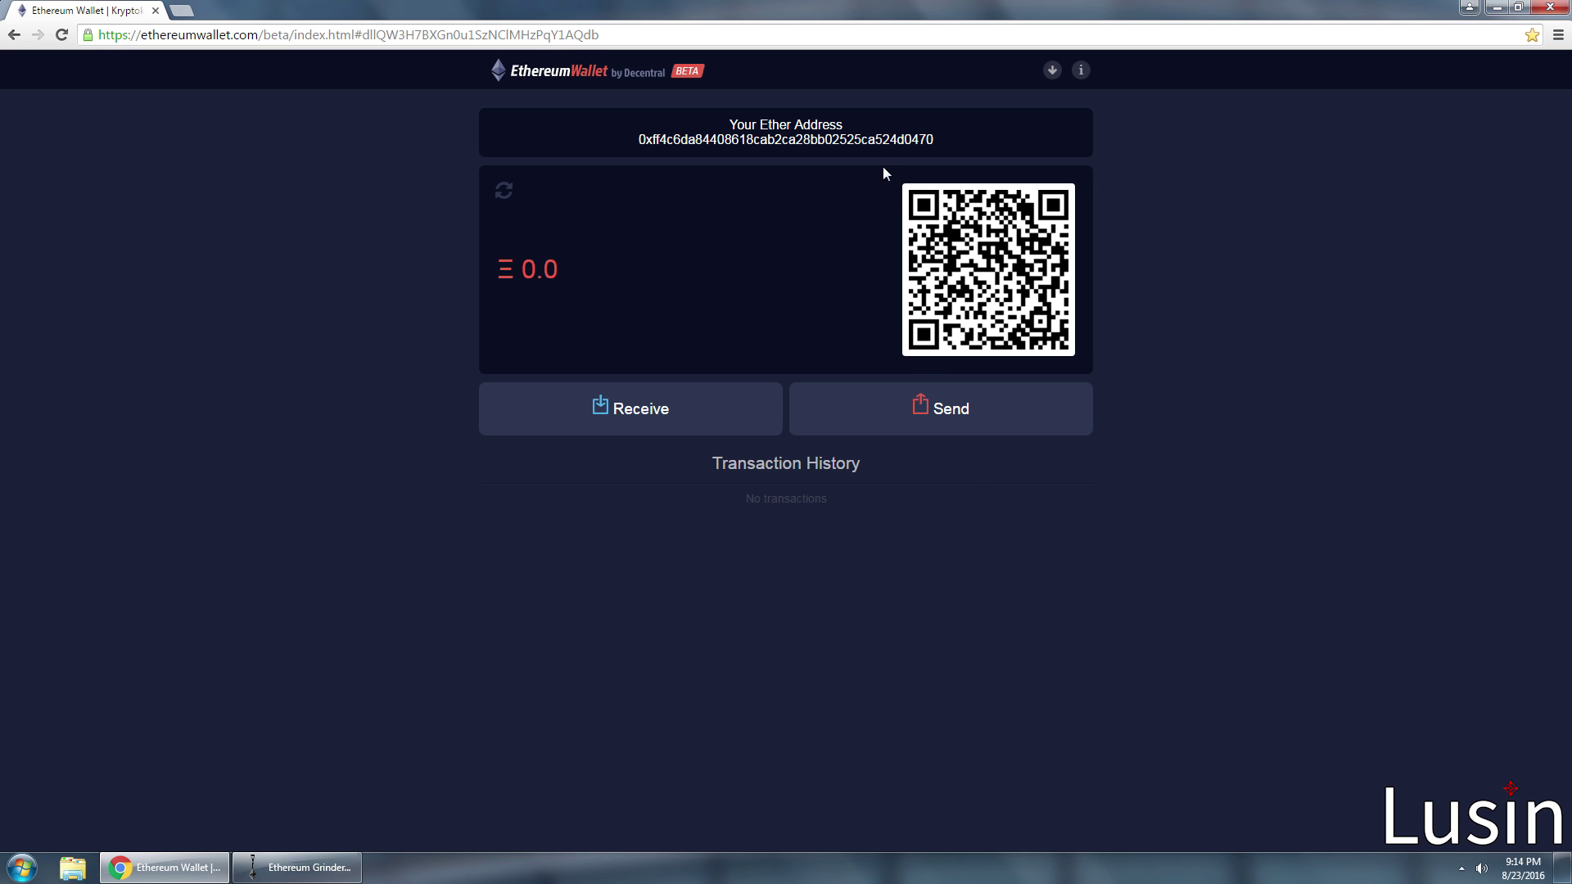
pyautogui.moveTo(935, 139); pyautogui.dragTo(640, 139)
pyautogui.rightClick(664, 140)
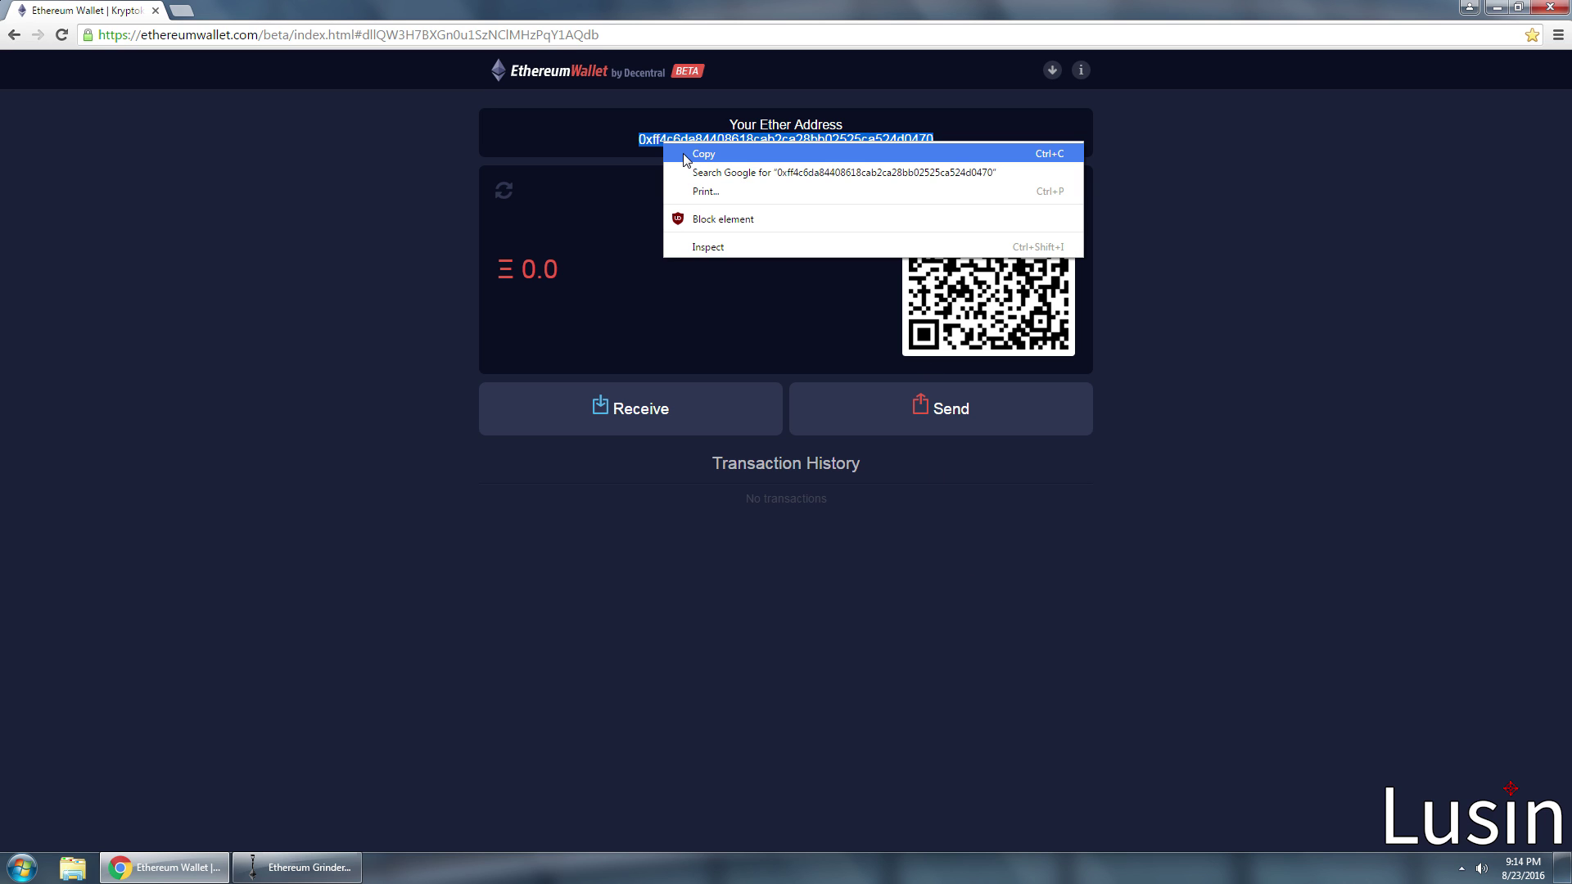
pyautogui.click(702, 155)
pyautogui.click(1550, 8)
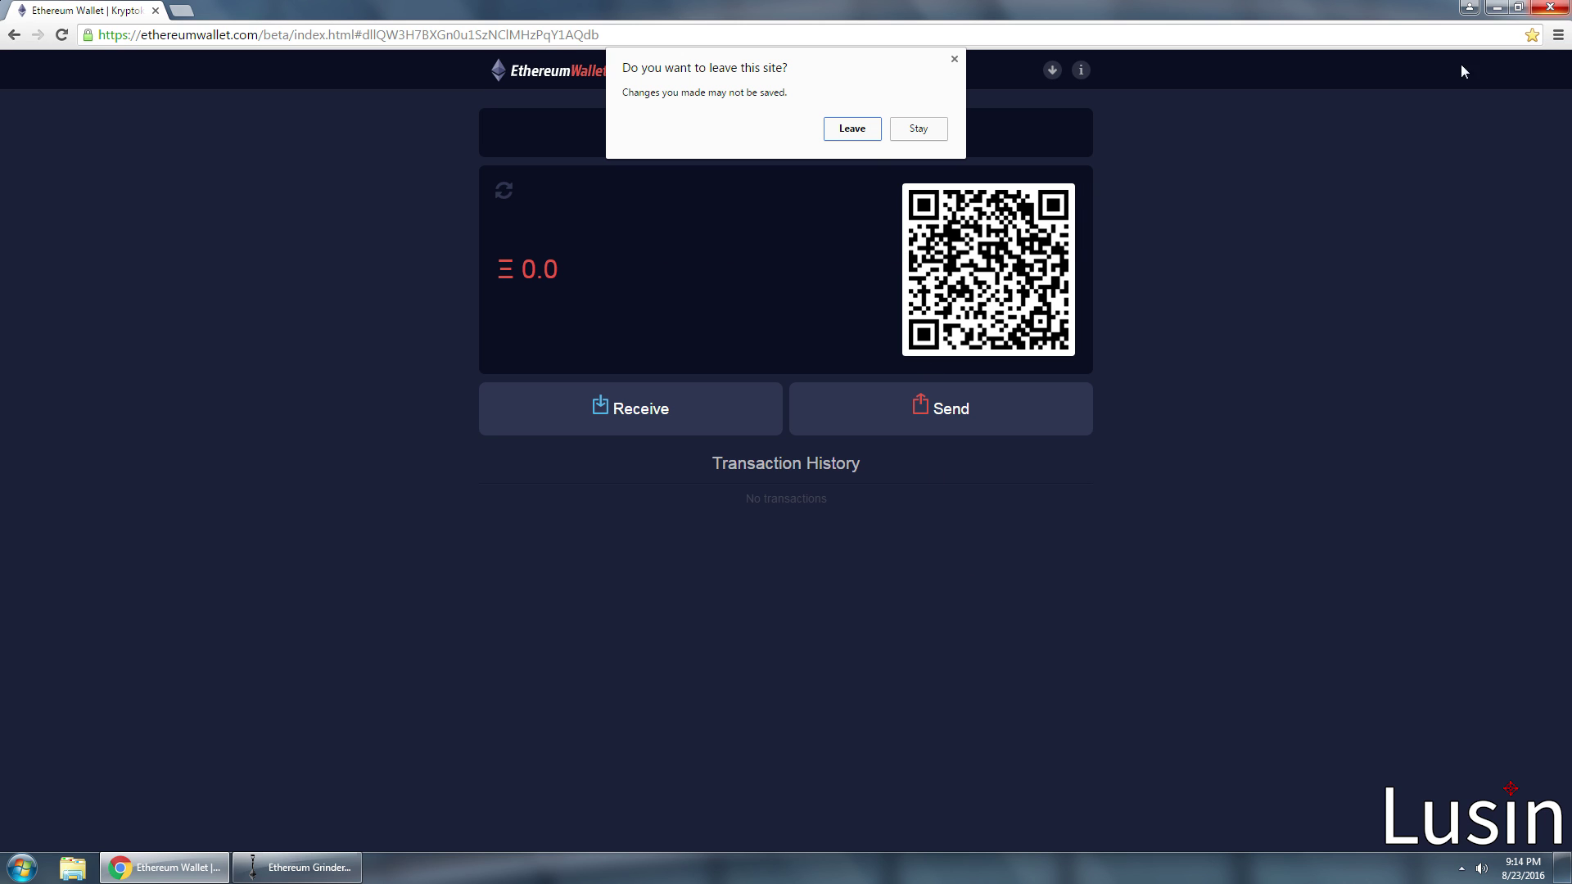
pyautogui.click(851, 131)
# Paste the copied wallet address over the old entry in the Ethereum Address field
pyautogui.doubleClick(730, 543)
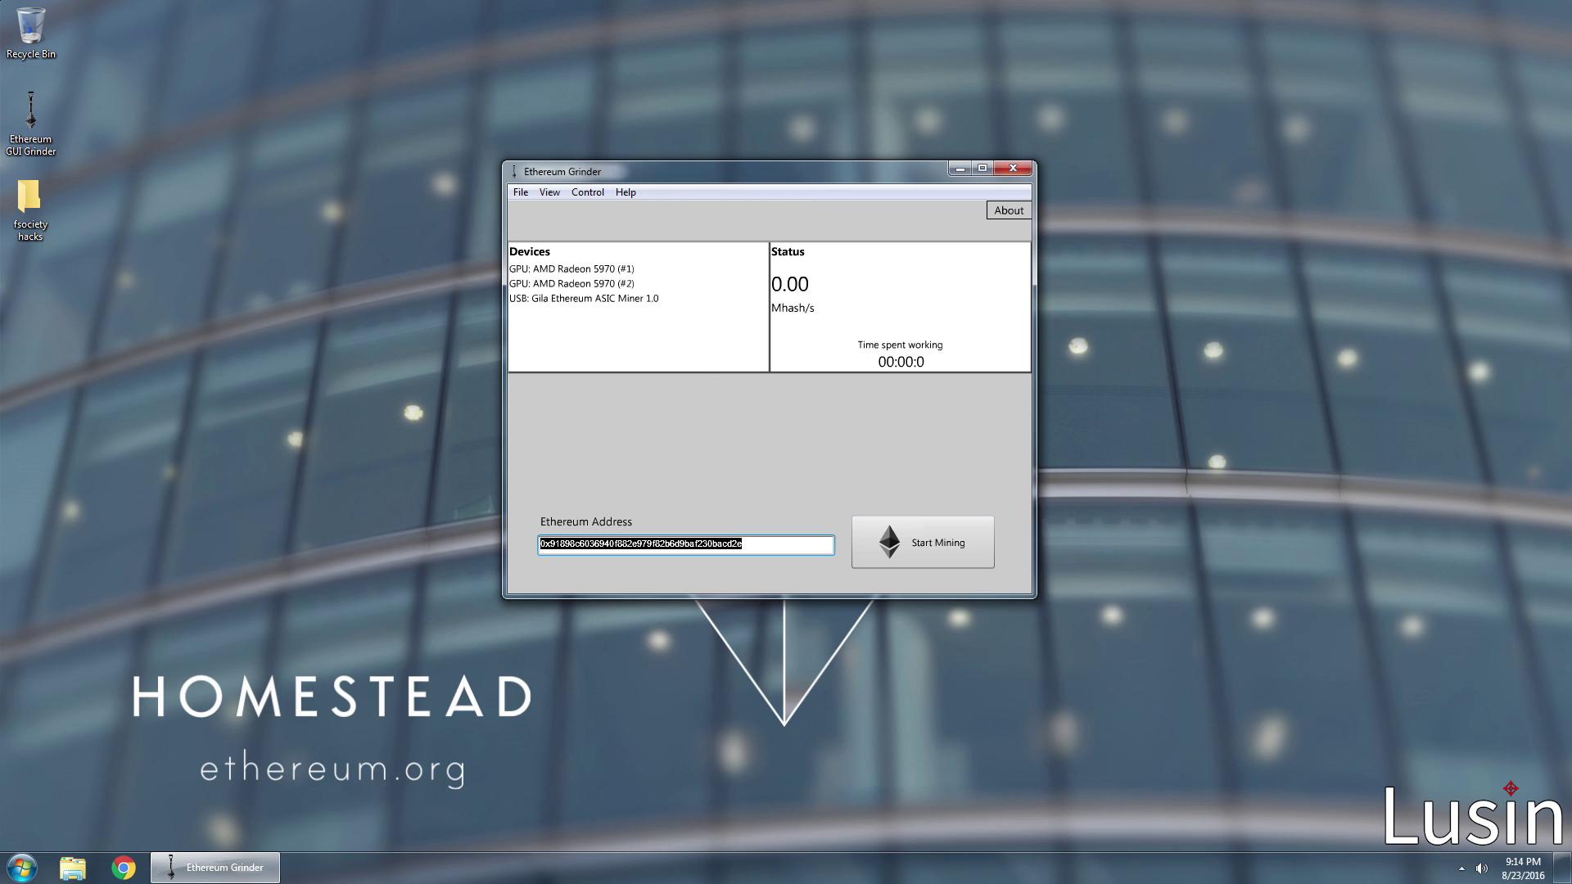
pyautogui.rightClick(660, 547)
pyautogui.click(698, 591)
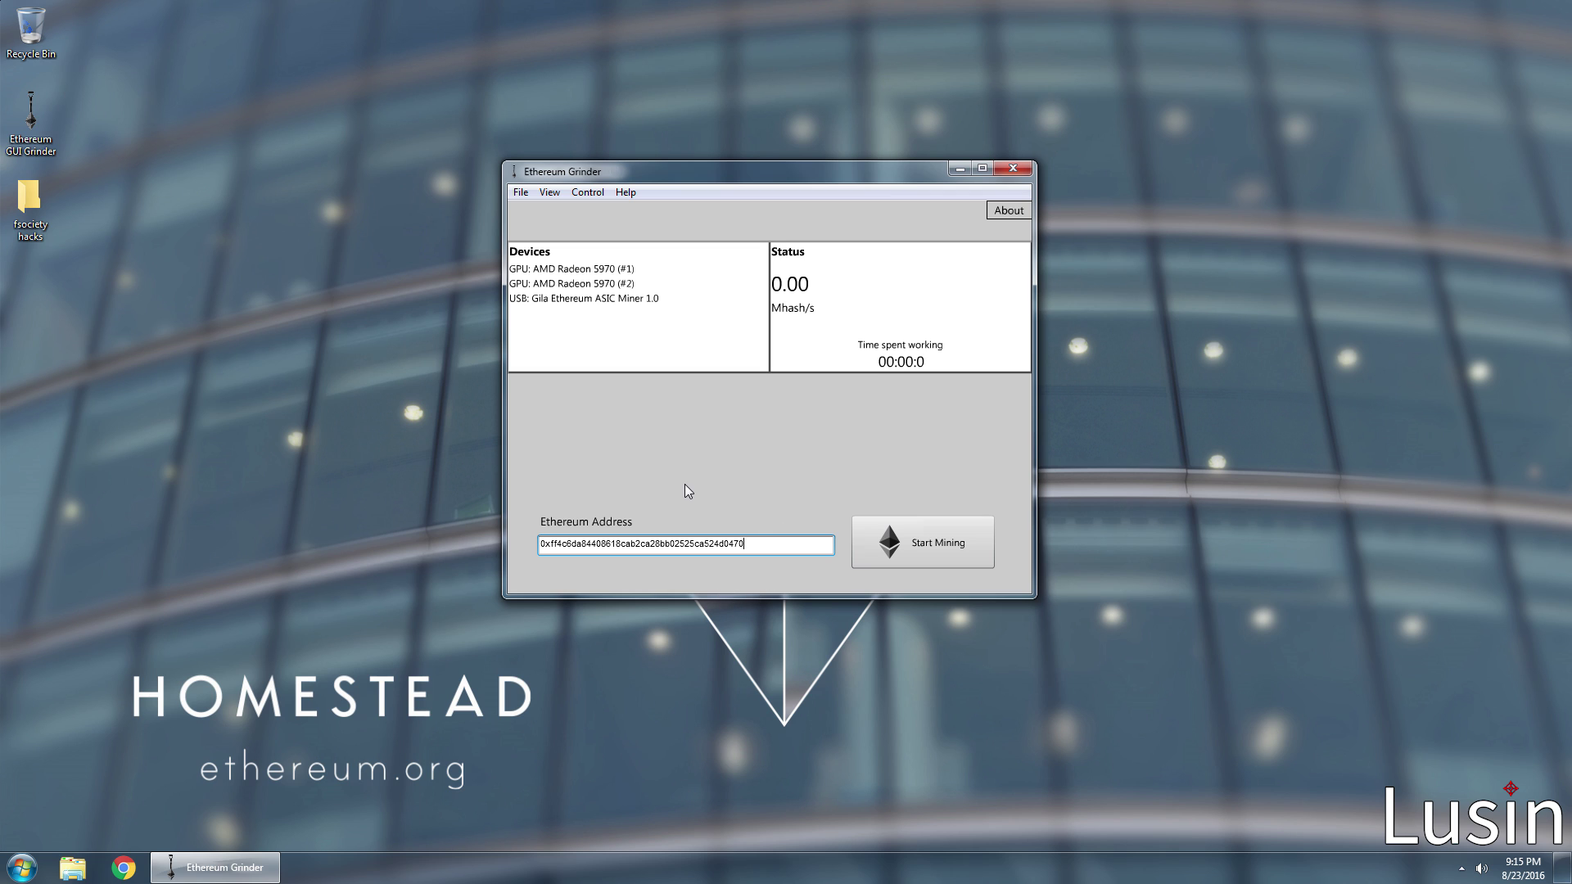
# Start mining at 313 Mhash/s, drag the fsociety hacks folder to the Recycle Bin, and refocus the miner
pyautogui.click(934, 541)
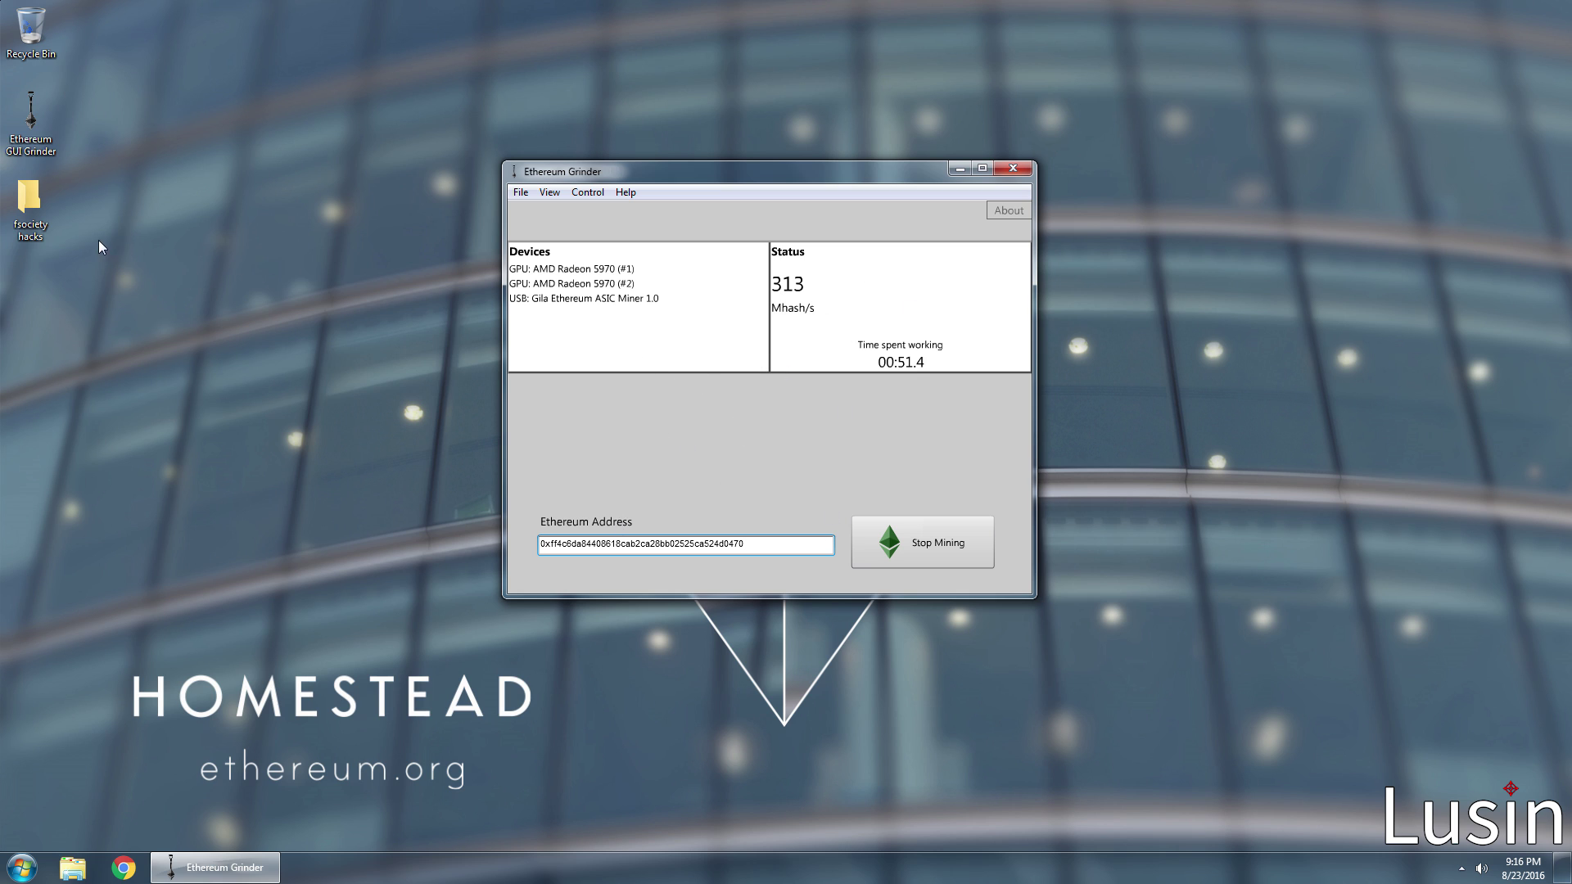
pyautogui.moveTo(24, 234); pyautogui.dragTo(34, 49)
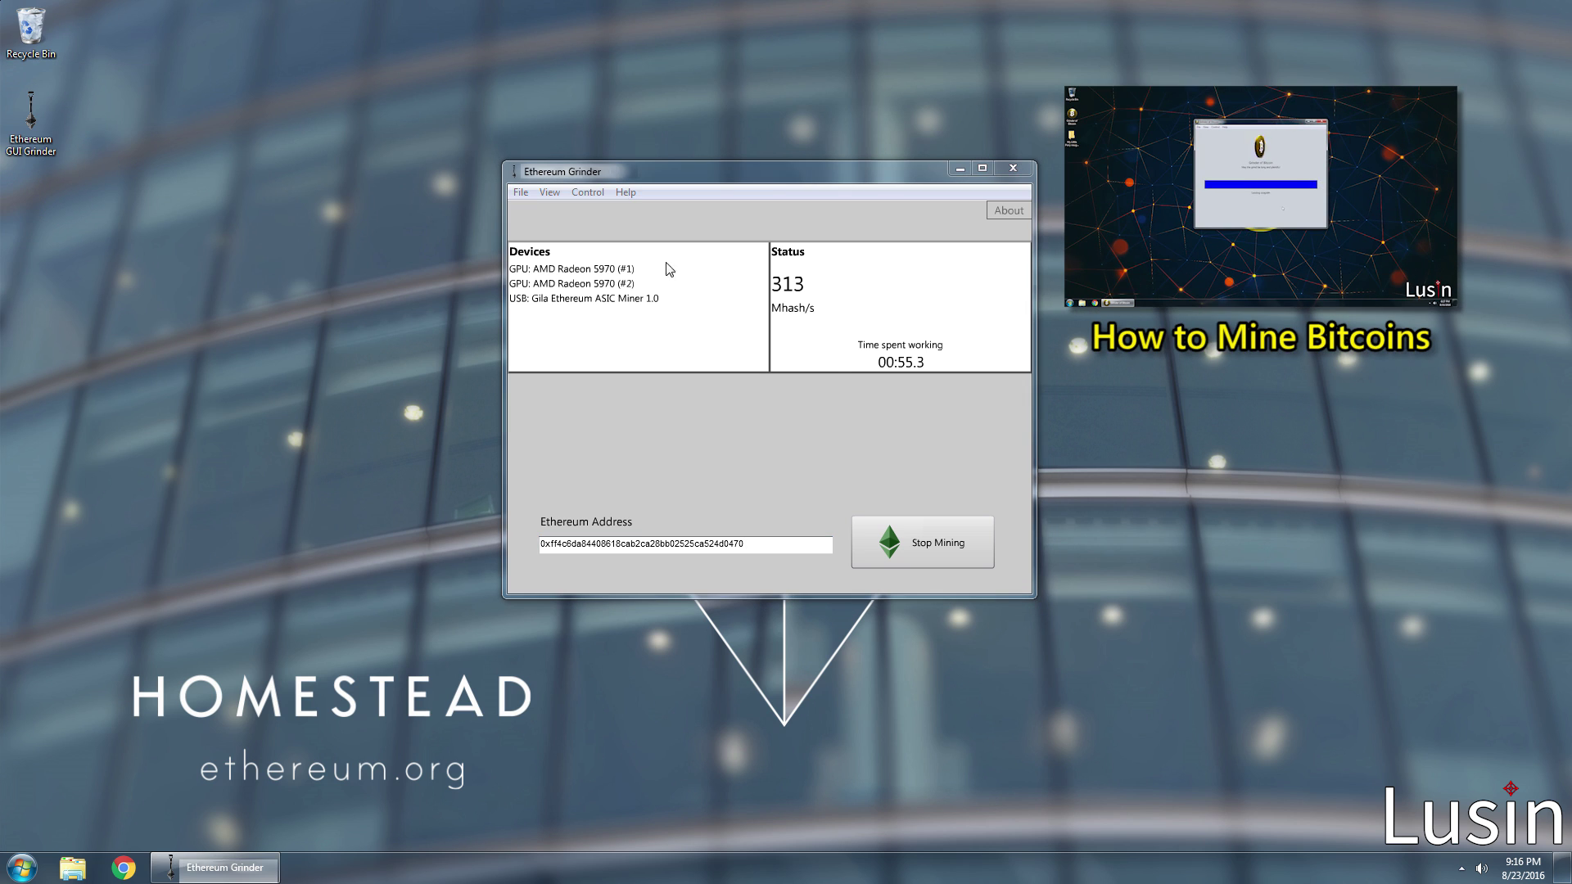
pyautogui.click(838, 366)
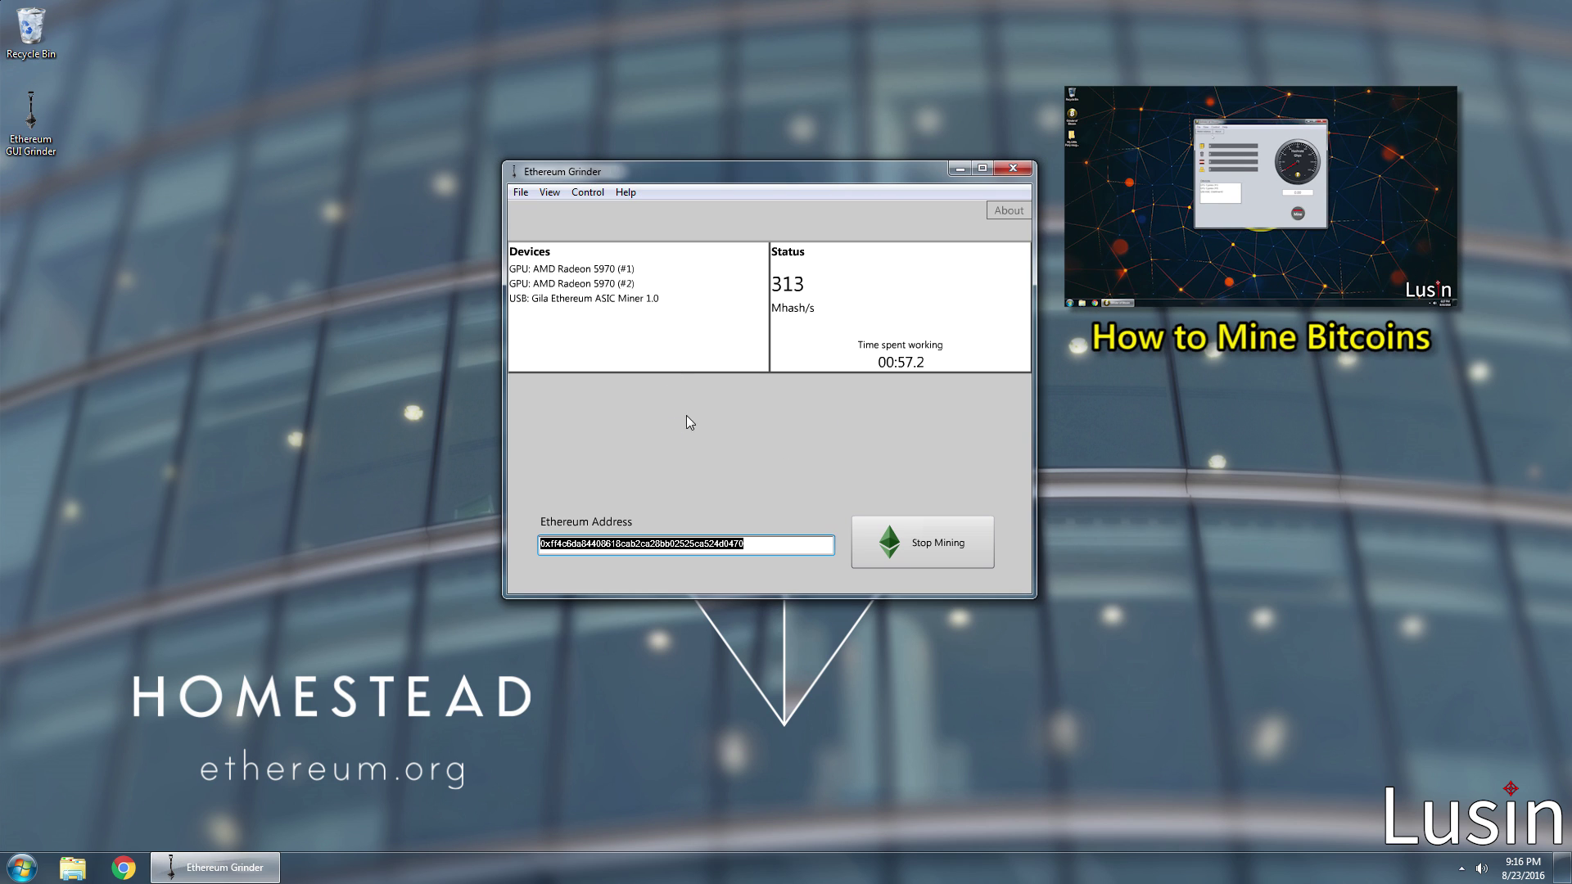